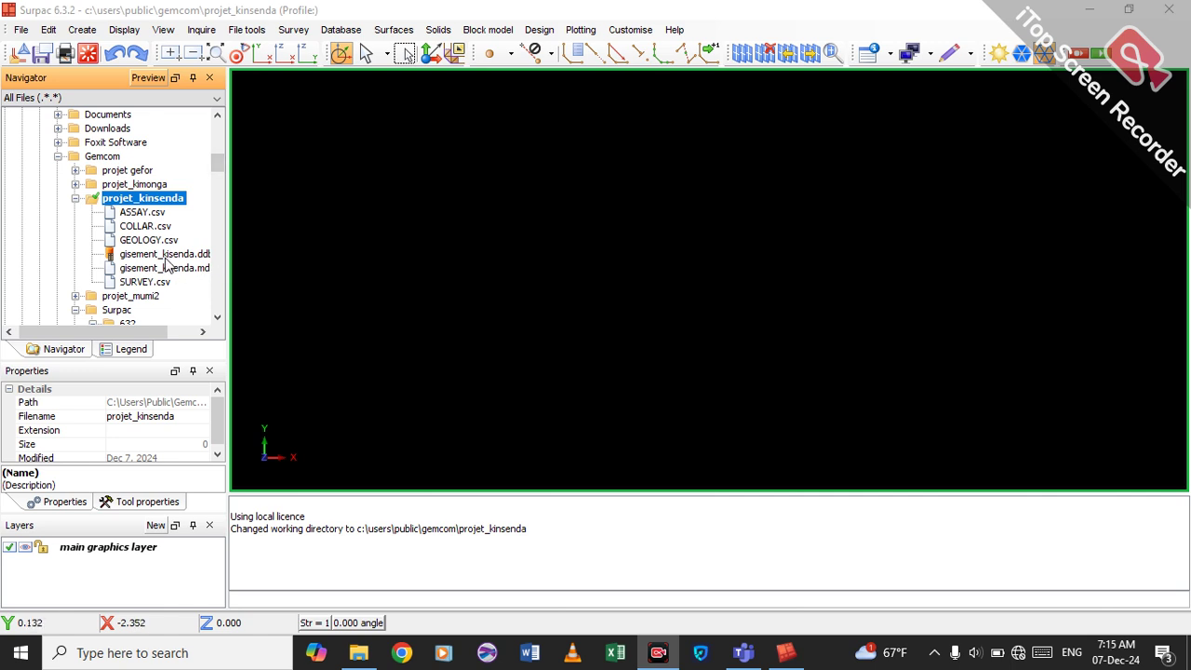
Open the gisement_kisenda.ddb database from the projet_kinsenda folder and bring up its drillhole display settings
{"action": "left_click", "coordinate": [164, 261]}
{"action": "left_click_drag", "start_coordinate": [158, 263], "coordinate": [417, 275]}
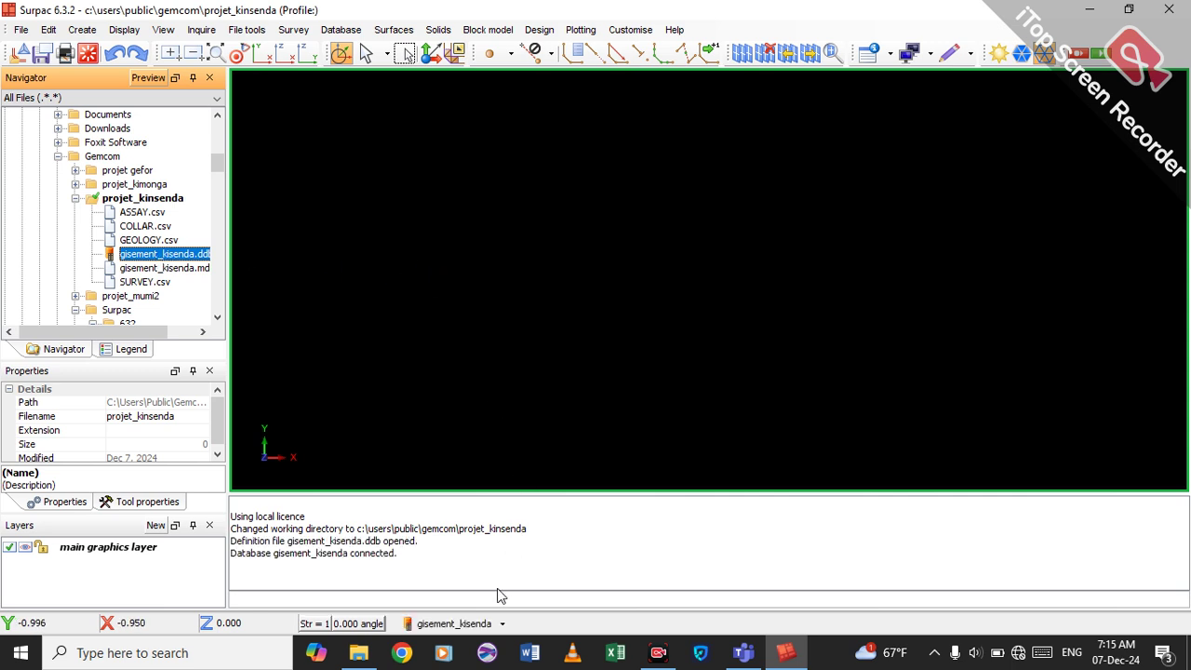
{"action": "left_click", "coordinate": [504, 624]}
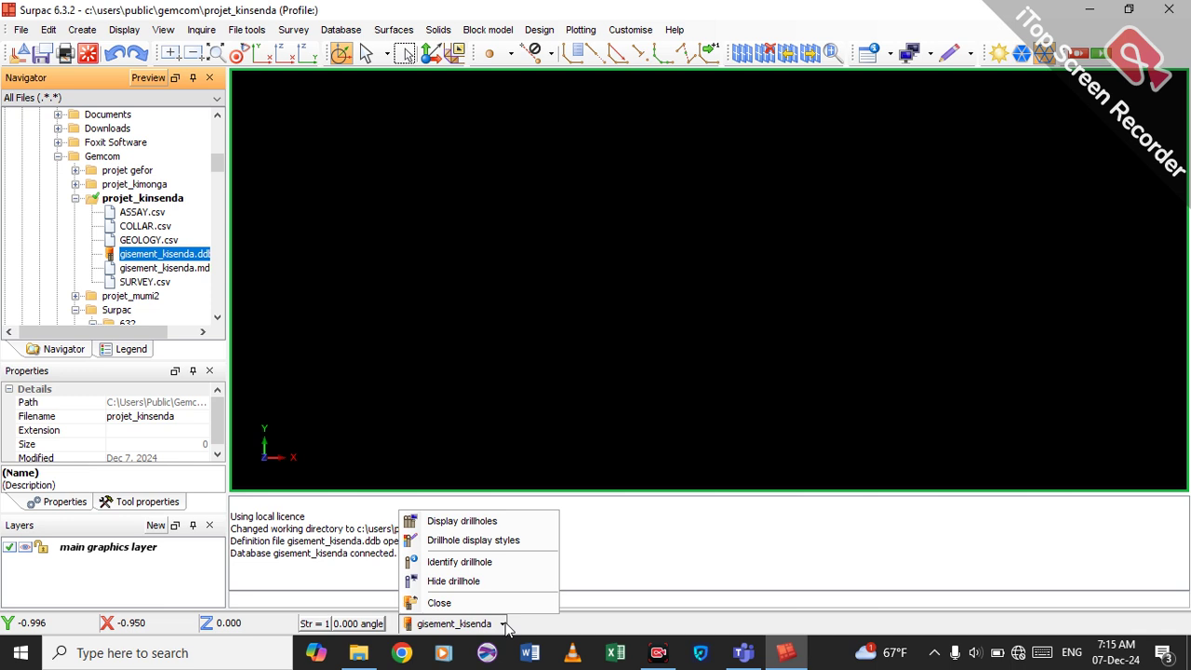
{"action": "left_click", "coordinate": [479, 519]}
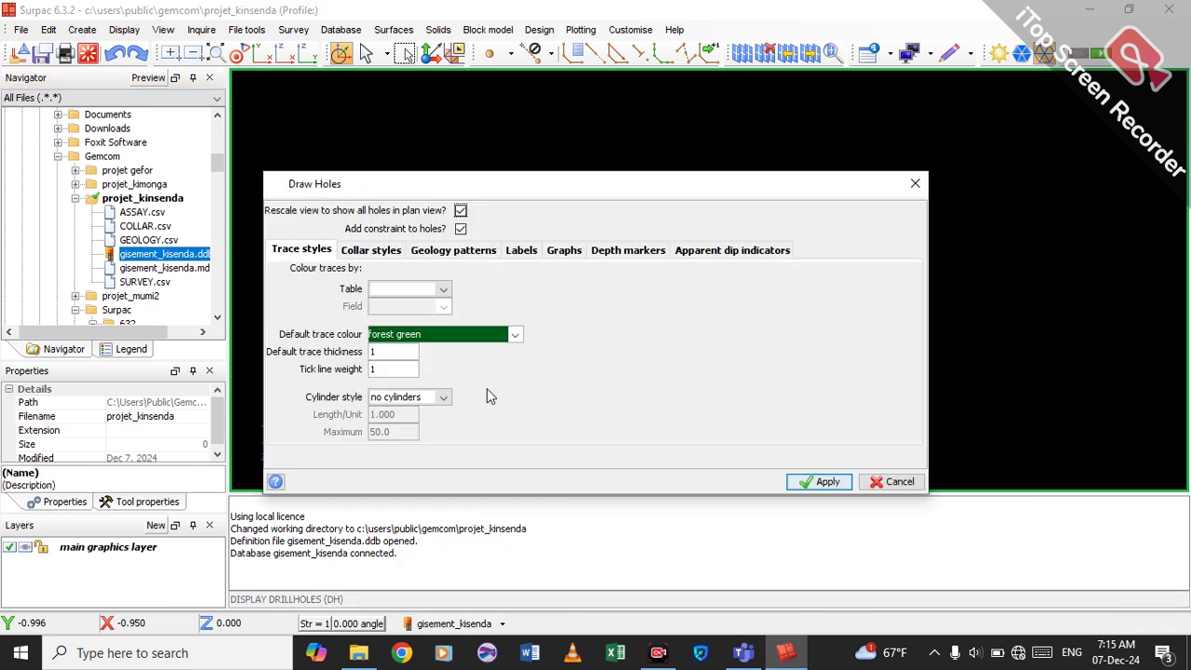
Turn off adding a constraint to the holes and colour the traces by the lith field of the lithology table
{"action": "left_click", "coordinate": [461, 229]}
{"action": "left_click", "coordinate": [445, 289]}
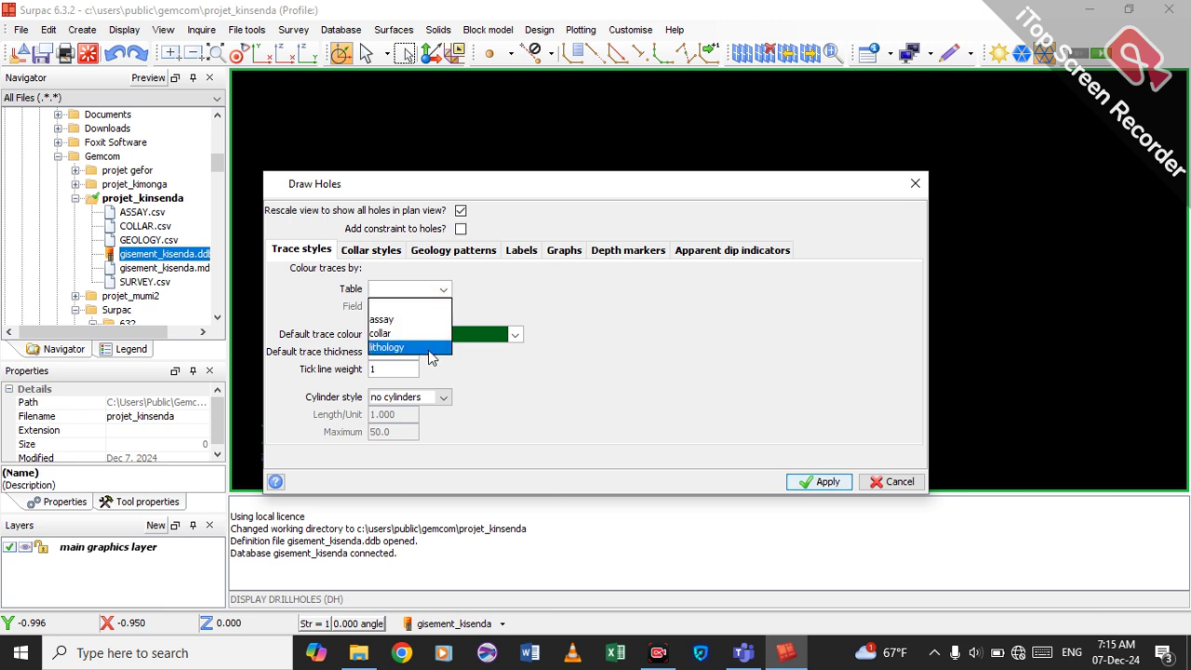
{"action": "left_click", "coordinate": [426, 350]}
{"action": "left_click", "coordinate": [443, 307]}
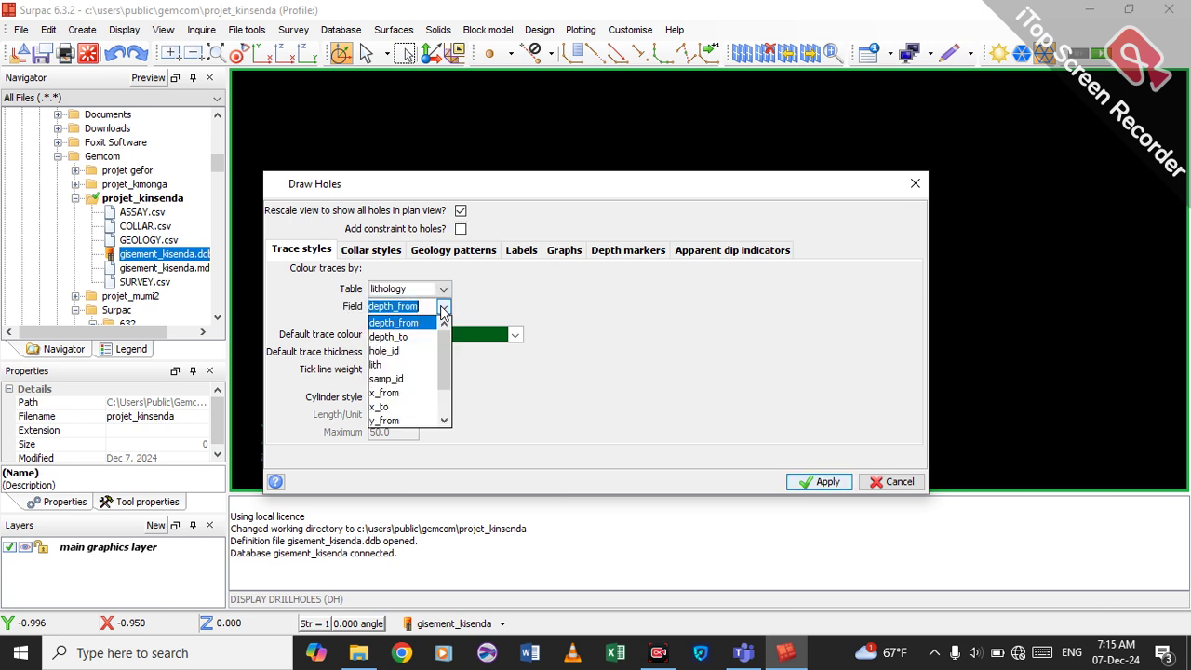
{"action": "left_click", "coordinate": [409, 366]}
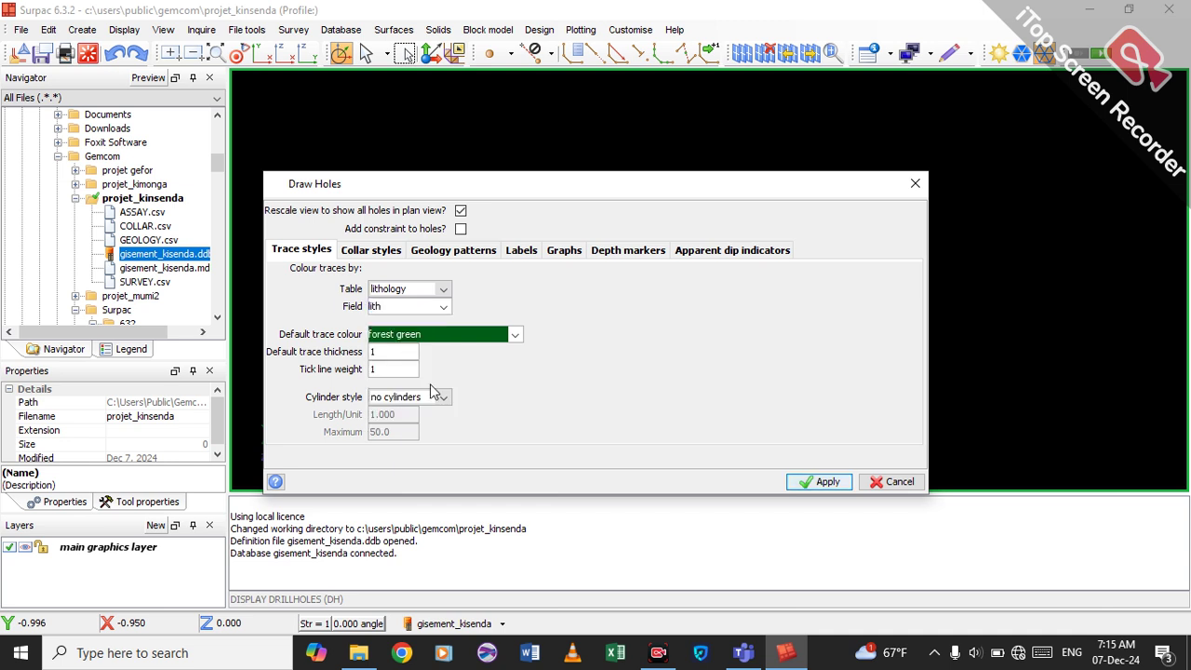
Set the default trace colour to white
{"action": "left_click", "coordinate": [514, 335]}
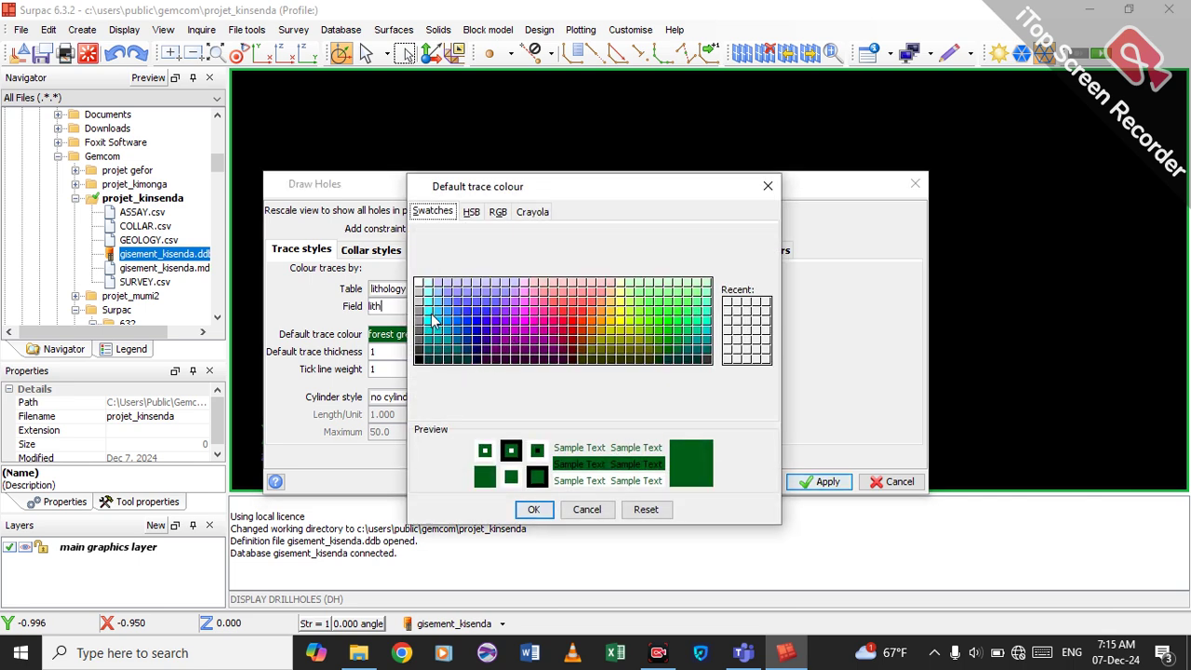
{"action": "left_click", "coordinate": [422, 285]}
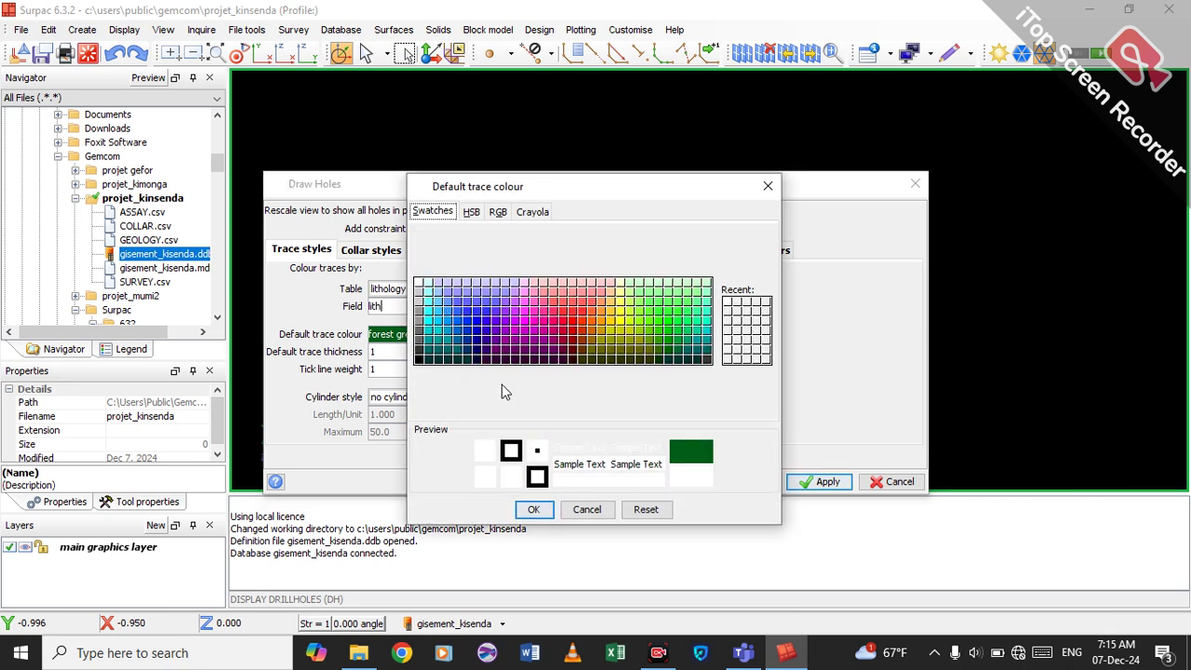
{"action": "left_click", "coordinate": [534, 509]}
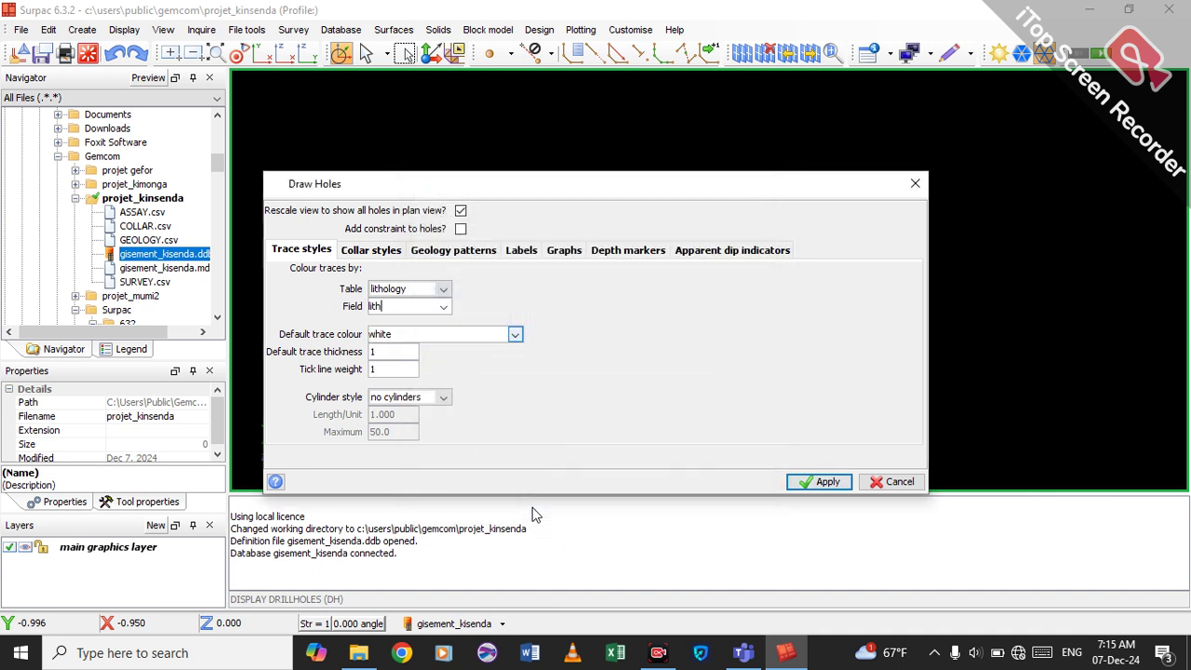
Set the cylinder style to fixed width with a radius of 5 and draw the drillholes
{"action": "left_click", "coordinate": [444, 398]}
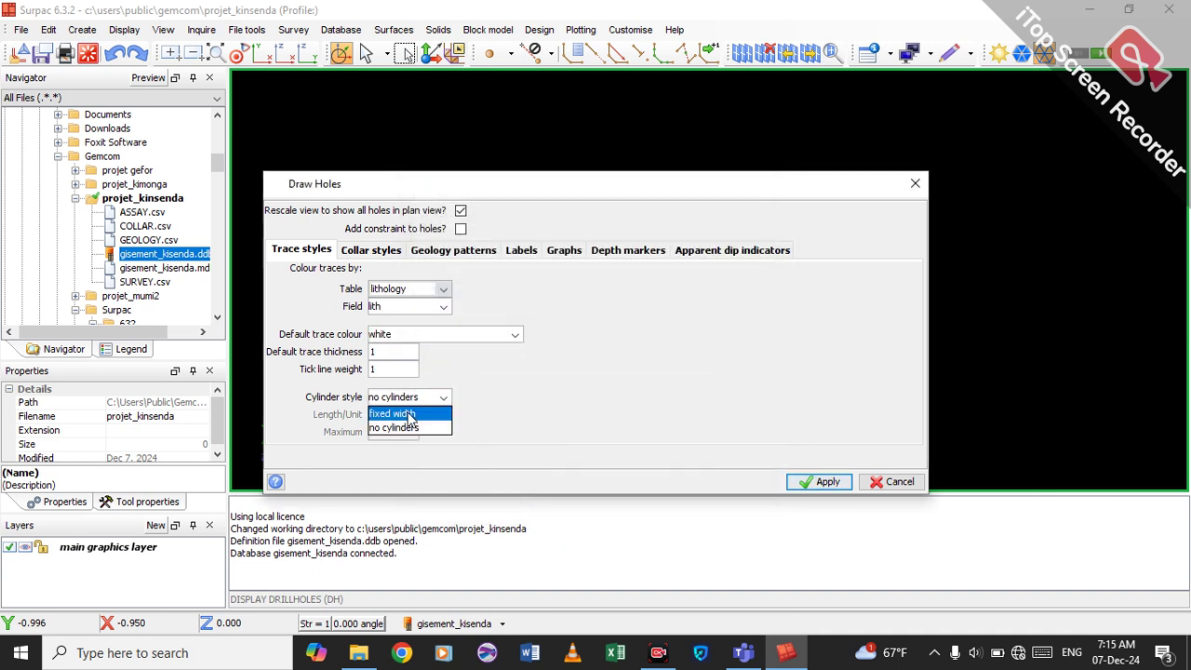
{"action": "left_click", "coordinate": [407, 414]}
{"action": "double_click", "coordinate": [409, 415]}
{"action": "left_click", "coordinate": [409, 417]}
{"action": "key", "text": "BackSpace"}
{"action": "key", "text": "BackSpace"}
{"action": "key", "text": "BackSpace"}
{"action": "key", "text": "BackSpace"}
{"action": "key", "text": "BackSpace"}
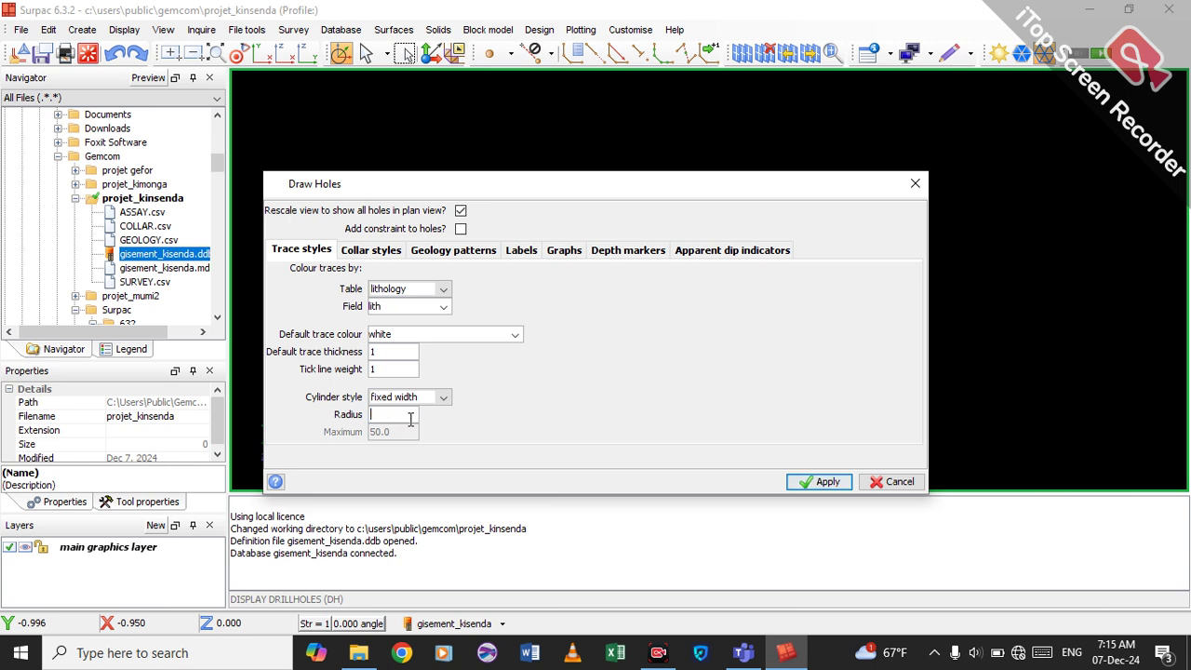
{"action": "type", "text": "5"}
{"action": "left_click", "coordinate": [824, 481]}
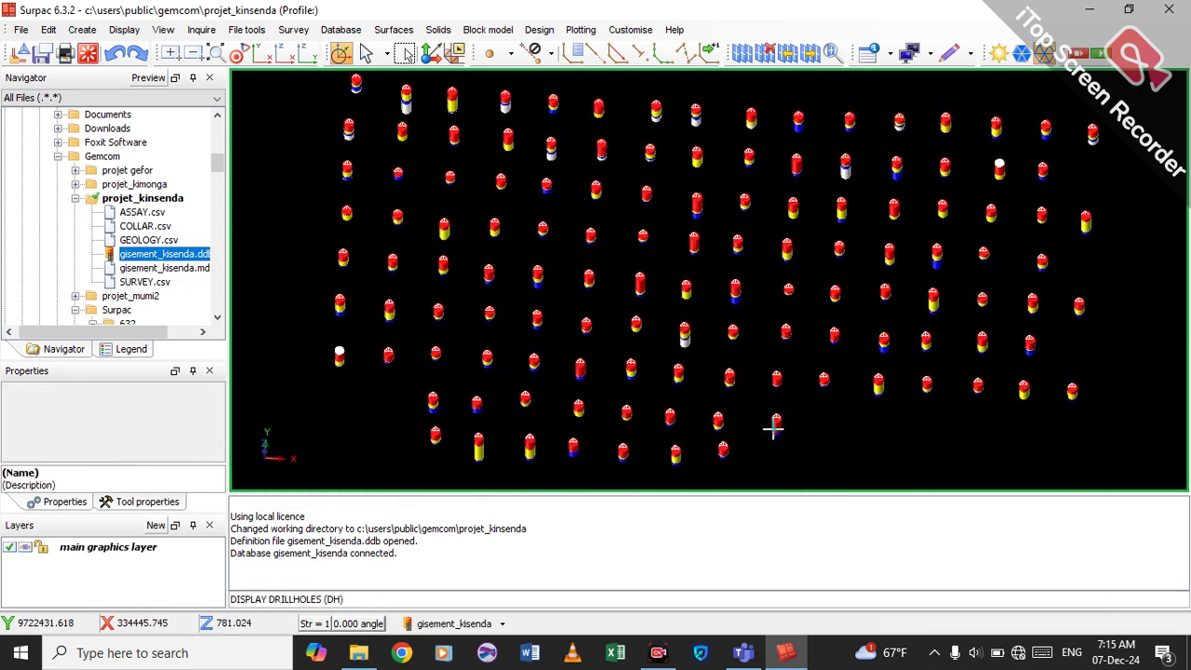
Clear the message window below the drillhole view
{"action": "left_click_drag", "start_coordinate": [780, 425], "coordinate": [800, 415]}
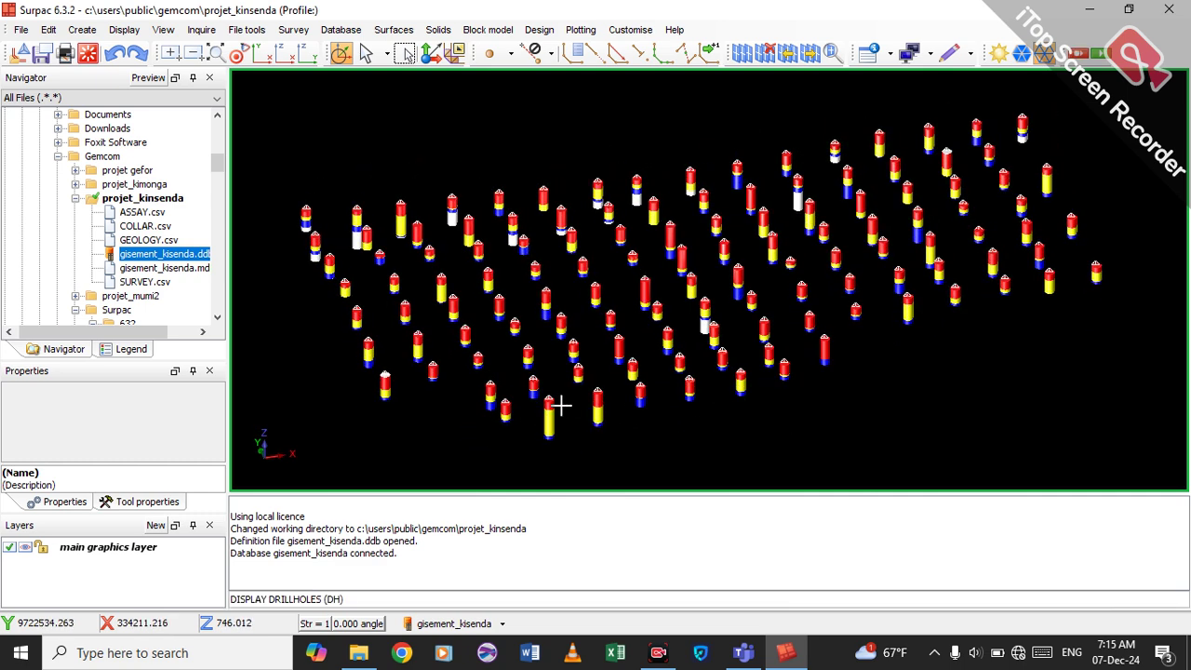
{"action": "scroll", "coordinate": [550, 414], "scroll_direction": "up", "scroll_amount": 3}
{"action": "scroll", "coordinate": [553, 420], "scroll_direction": "up", "scroll_amount": 2}
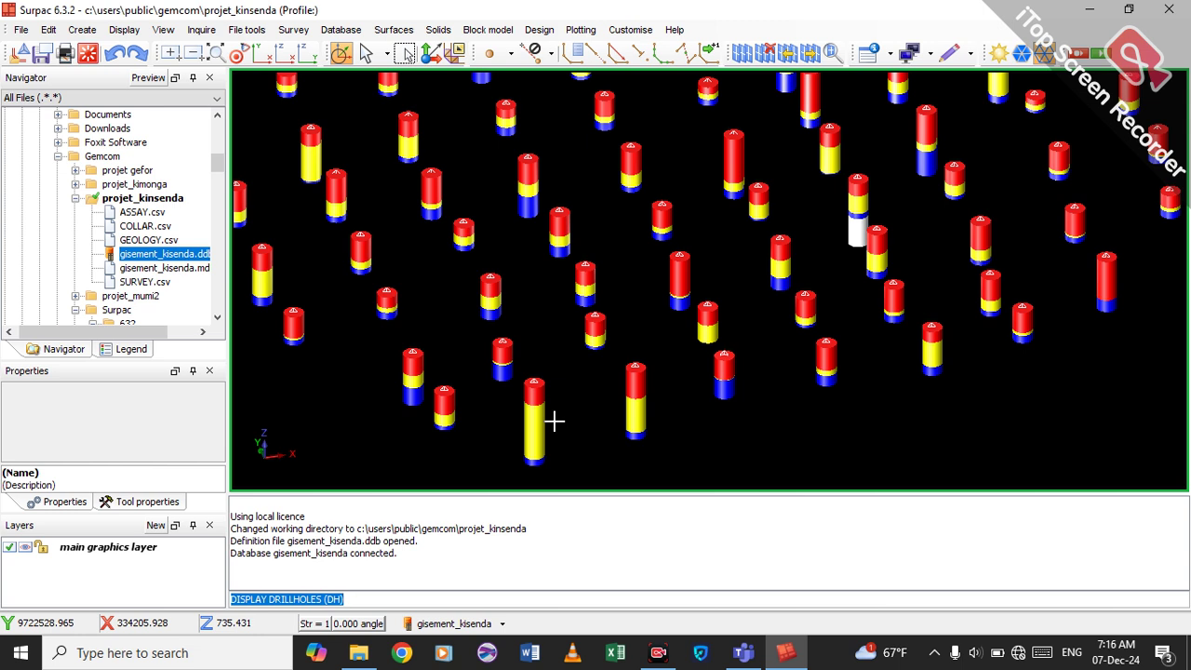
{"action": "right_click", "coordinate": [557, 536]}
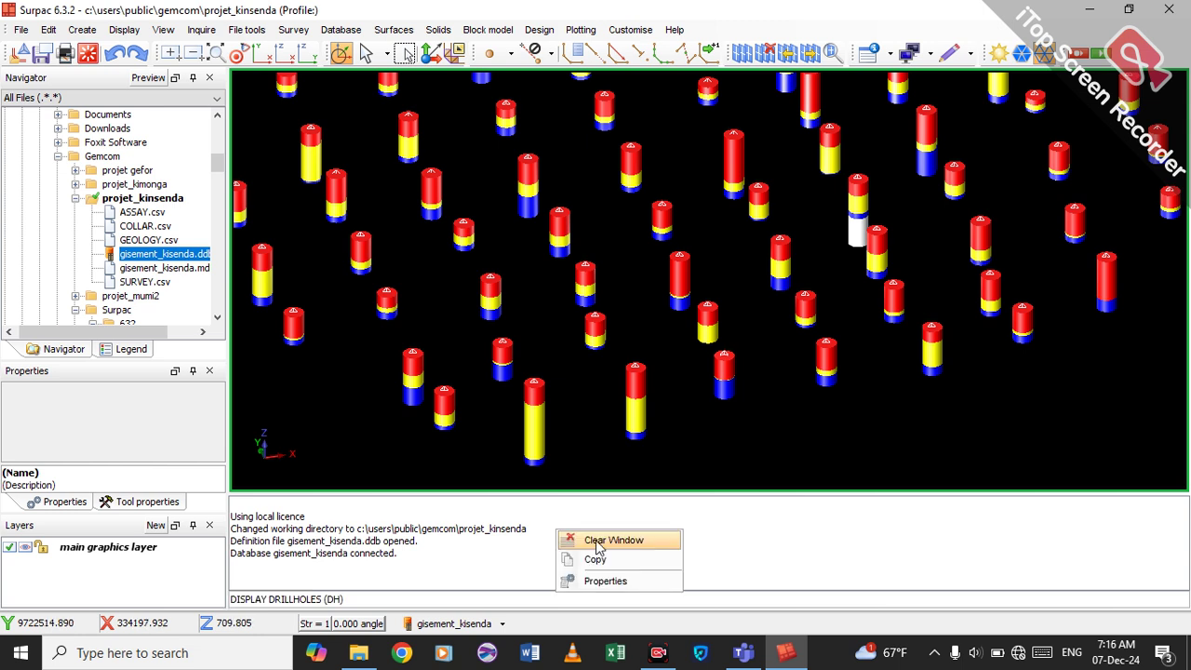
{"action": "left_click", "coordinate": [601, 542]}
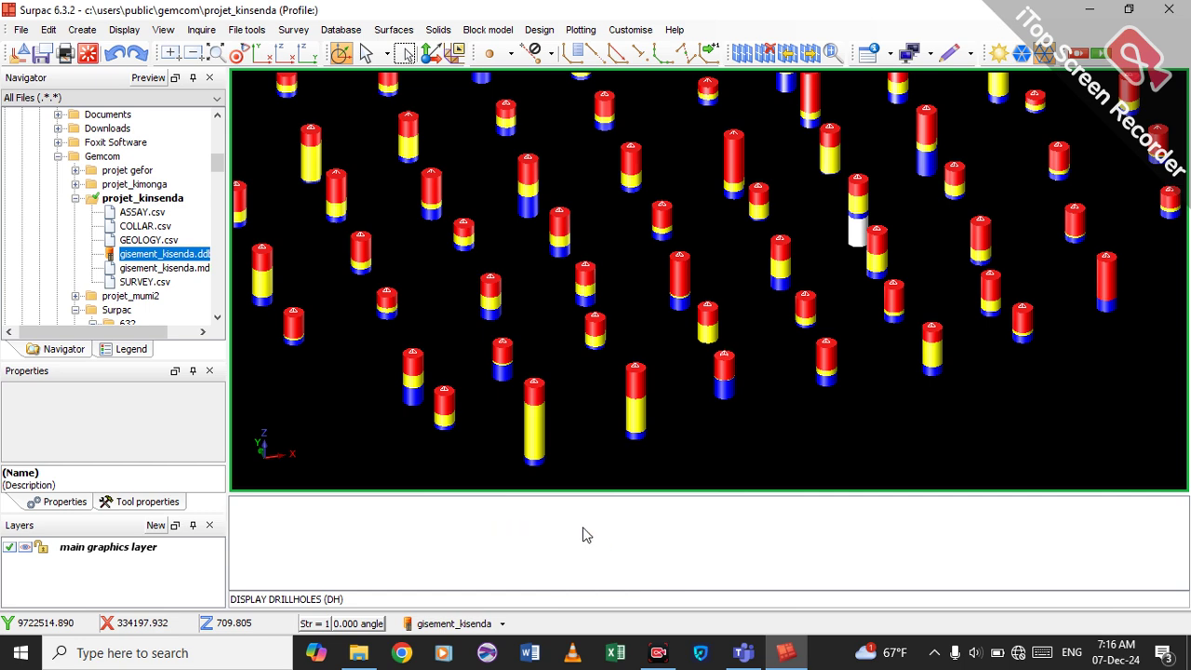
Draw the drill hole collars with the GDHL function, keeping the default drawing characteristics and leaving the query constraints empty
{"action": "scroll", "coordinate": [636, 297], "scroll_direction": "down", "scroll_amount": 3}
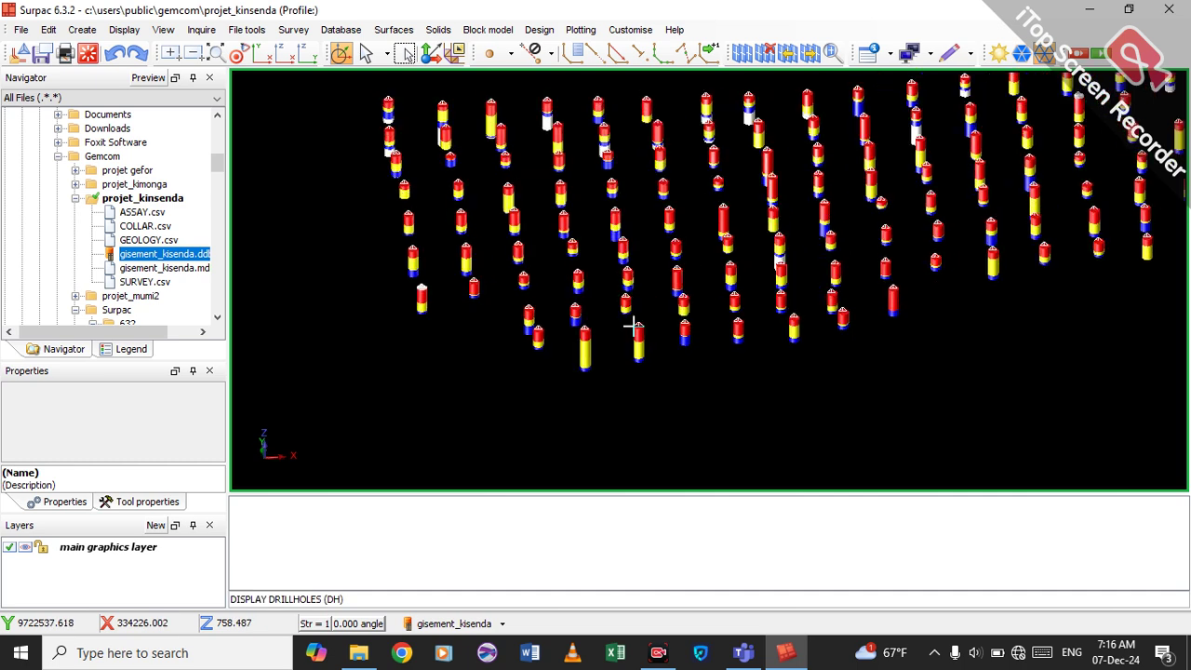
{"action": "mouse_move", "coordinate": [634, 325]}
{"action": "left_mouse_down"}
{"action": "mouse_move", "coordinate": [624, 331]}
{"action": "mouse_move", "coordinate": [643, 340]}
{"action": "left_mouse_up"}
{"action": "scroll", "coordinate": [543, 204], "scroll_direction": "down", "scroll_amount": 2}
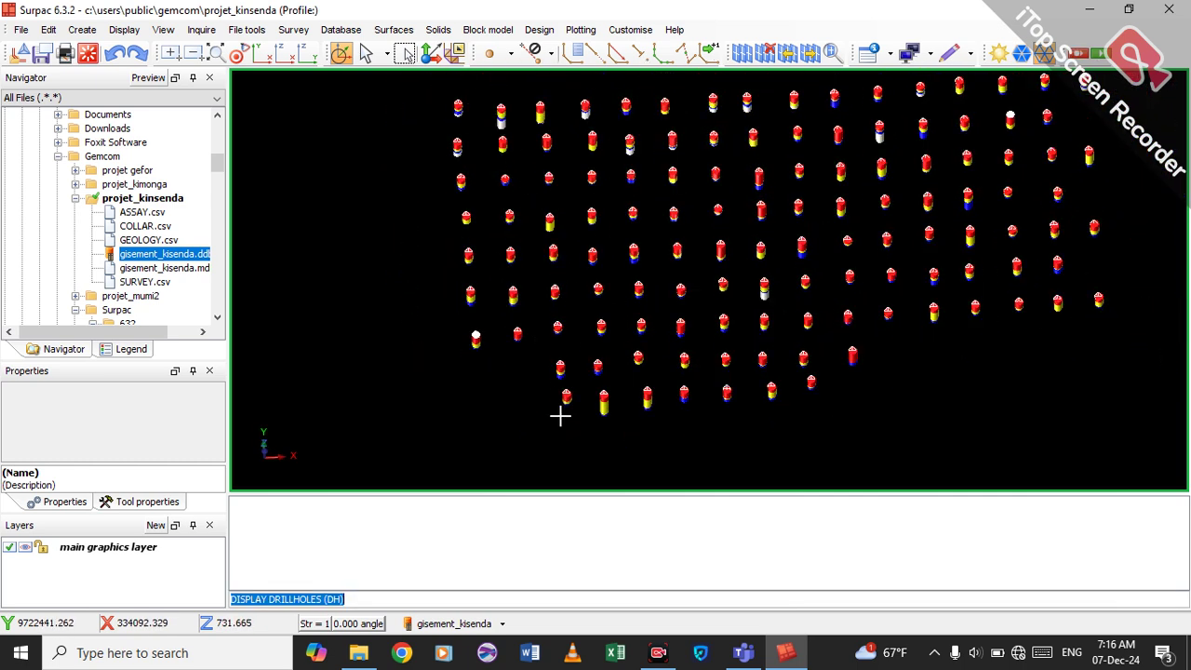
{"action": "left_click", "coordinate": [214, 52]}
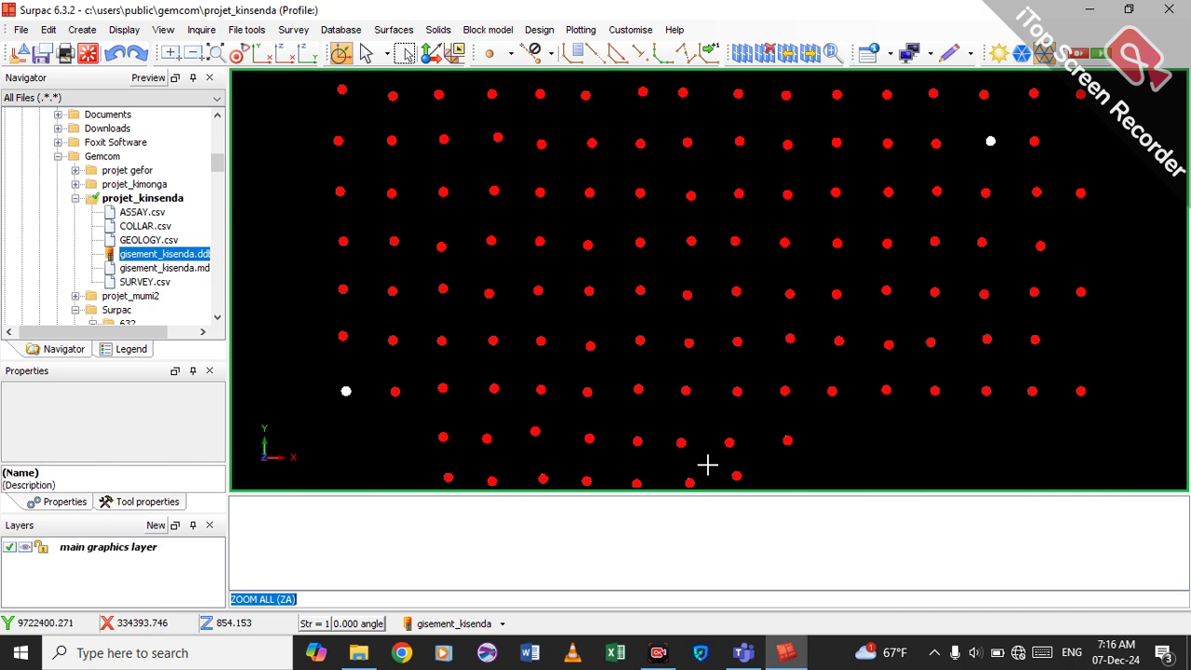
{"action": "middle_click_drag", "start_coordinate": [581, 426], "coordinate": [590, 399]}
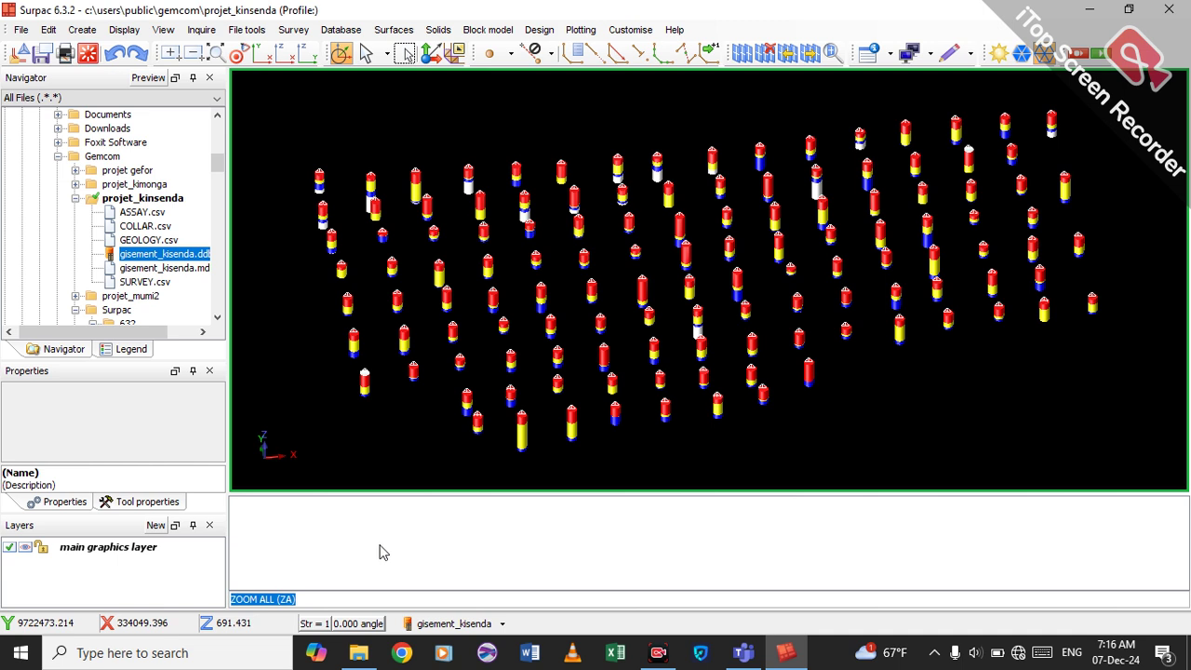
{"action": "left_click", "coordinate": [326, 598]}
{"action": "key", "text": "BackSpace"}
{"action": "key", "text": "BackSpace"}
{"action": "key", "text": "BackSpace"}
{"action": "key", "text": "BackSpace"}
{"action": "key", "text": "BackSpace"}
{"action": "key", "text": "BackSpace"}
{"action": "key", "text": "BackSpace"}
{"action": "key", "text": "BackSpace"}
{"action": "key", "text": "BackSpace"}
{"action": "key", "text": "BackSpace"}
{"action": "key", "text": "BackSpace"}
{"action": "key", "text": "BackSpace"}
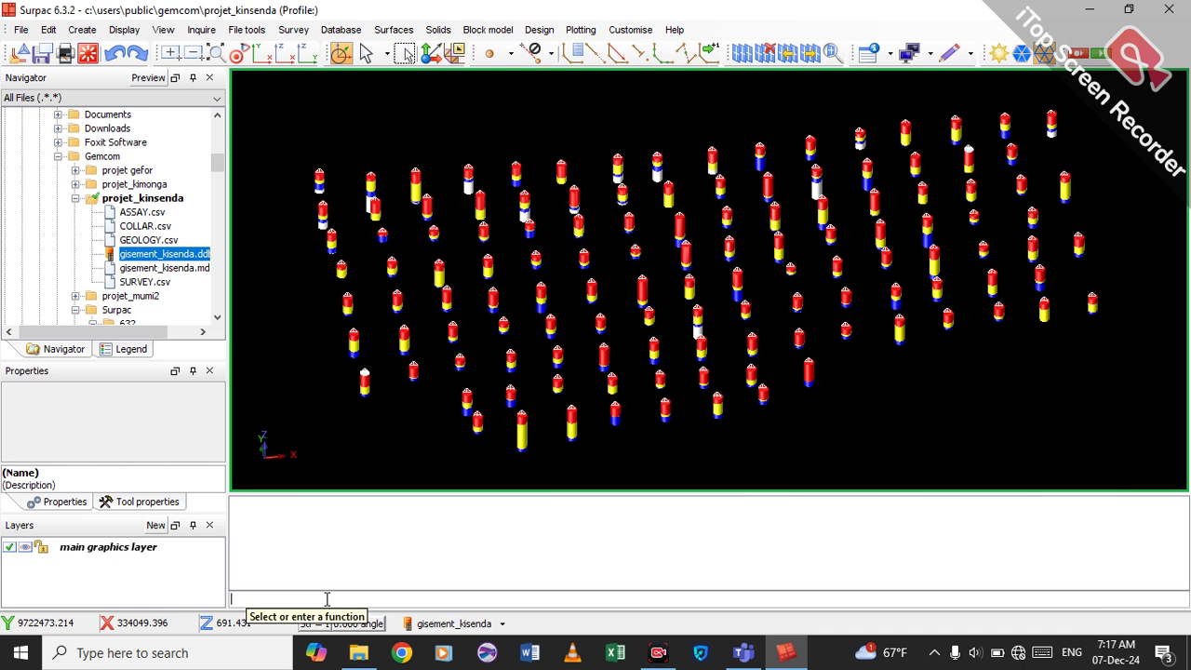
{"action": "type", "text": "GDHL"}
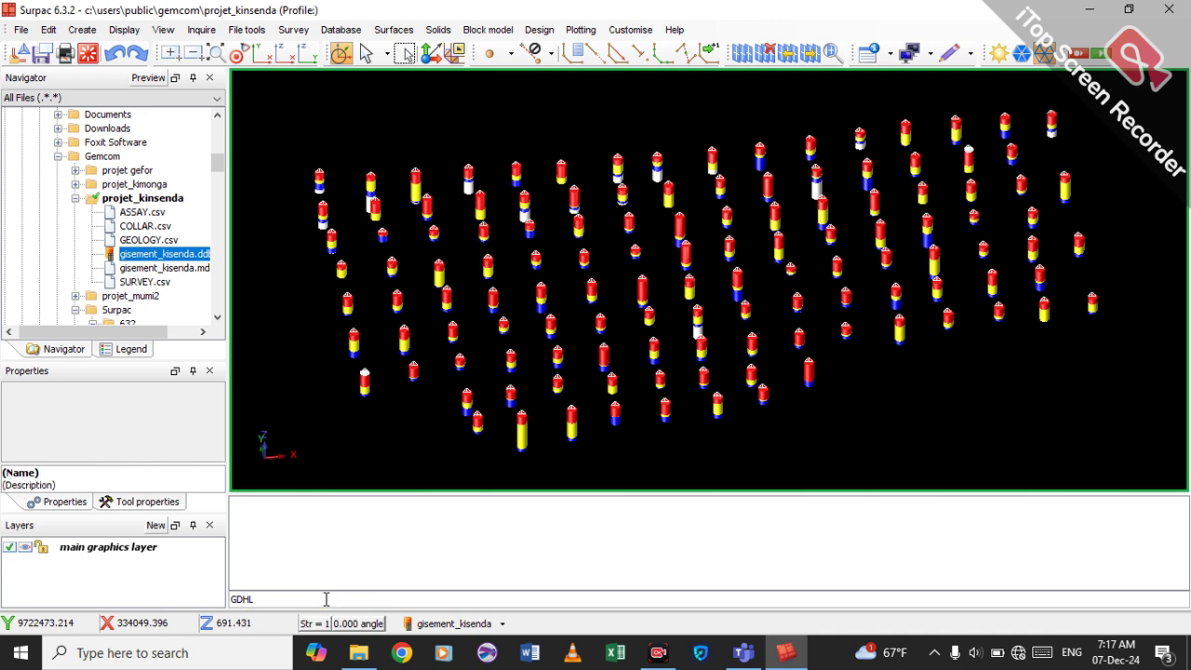
{"action": "key", "text": "Return"}
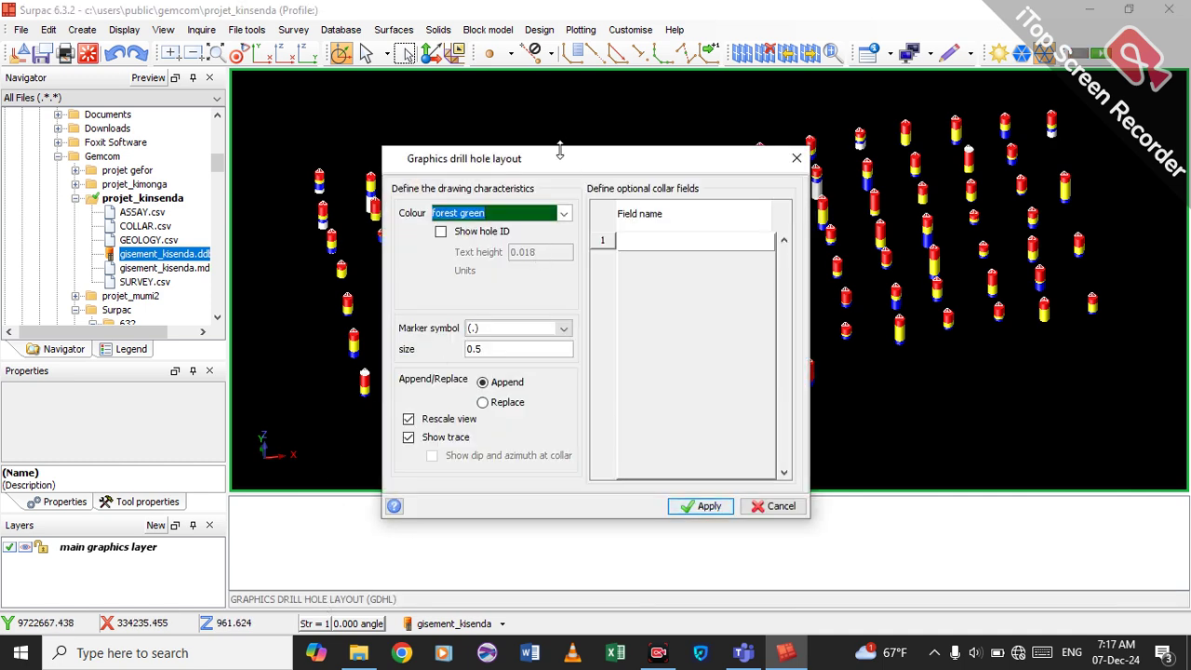
{"action": "left_click_drag", "start_coordinate": [565, 162], "coordinate": [665, 153]}
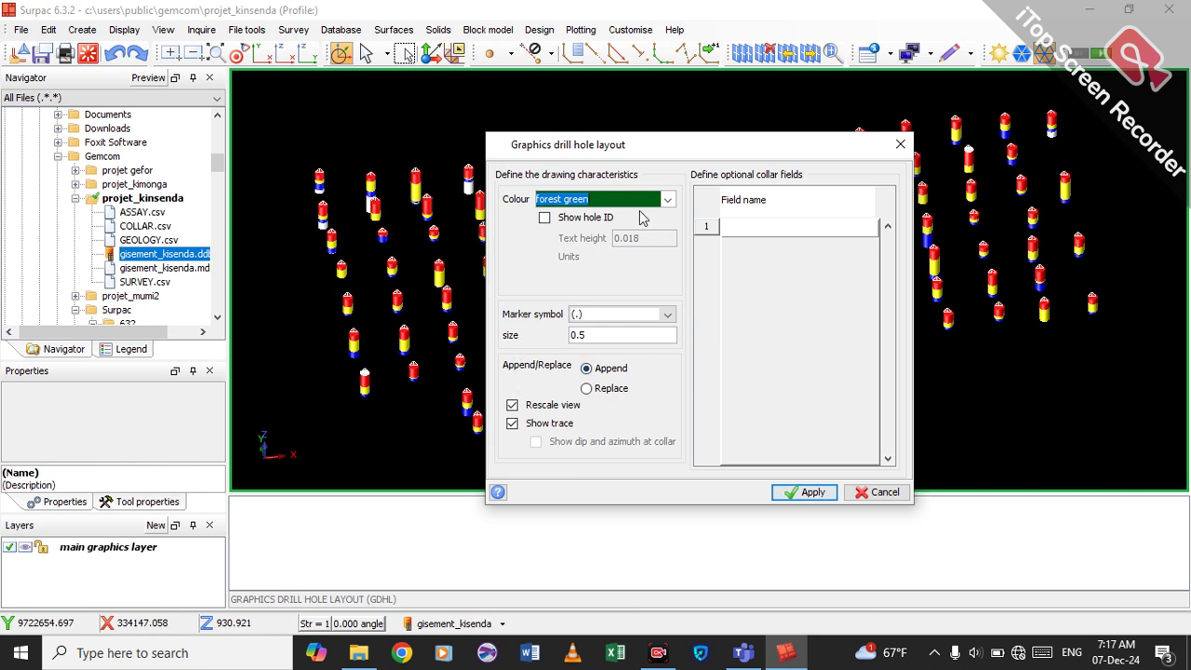
{"action": "left_click", "coordinate": [824, 495]}
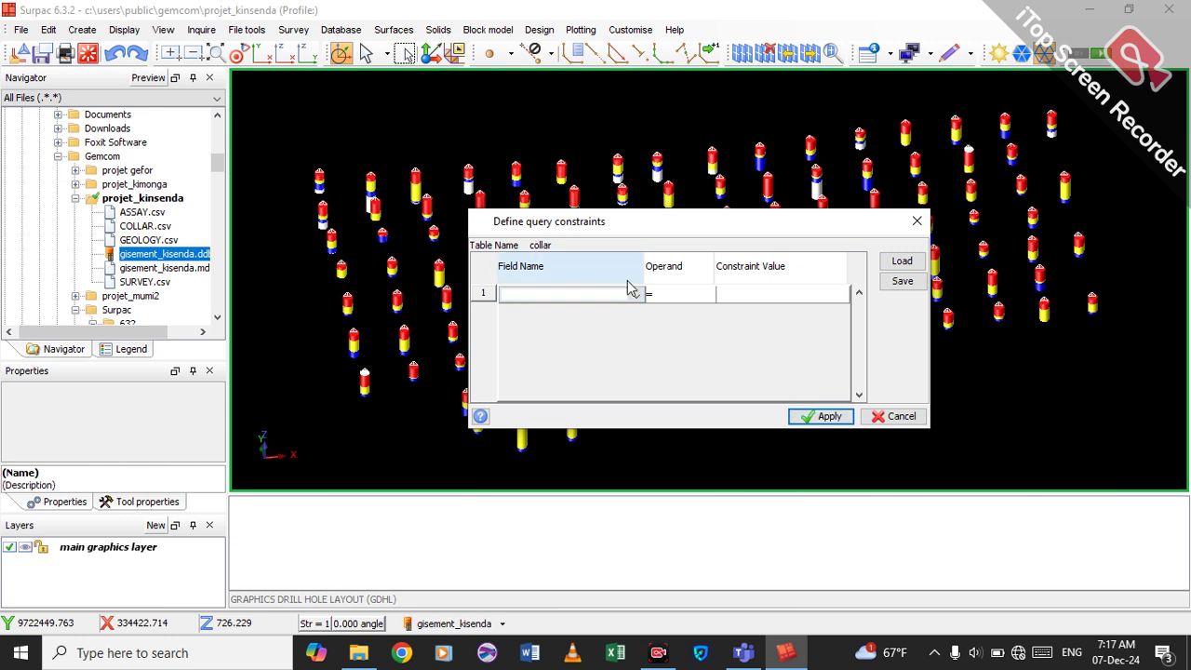
{"action": "left_click", "coordinate": [823, 417]}
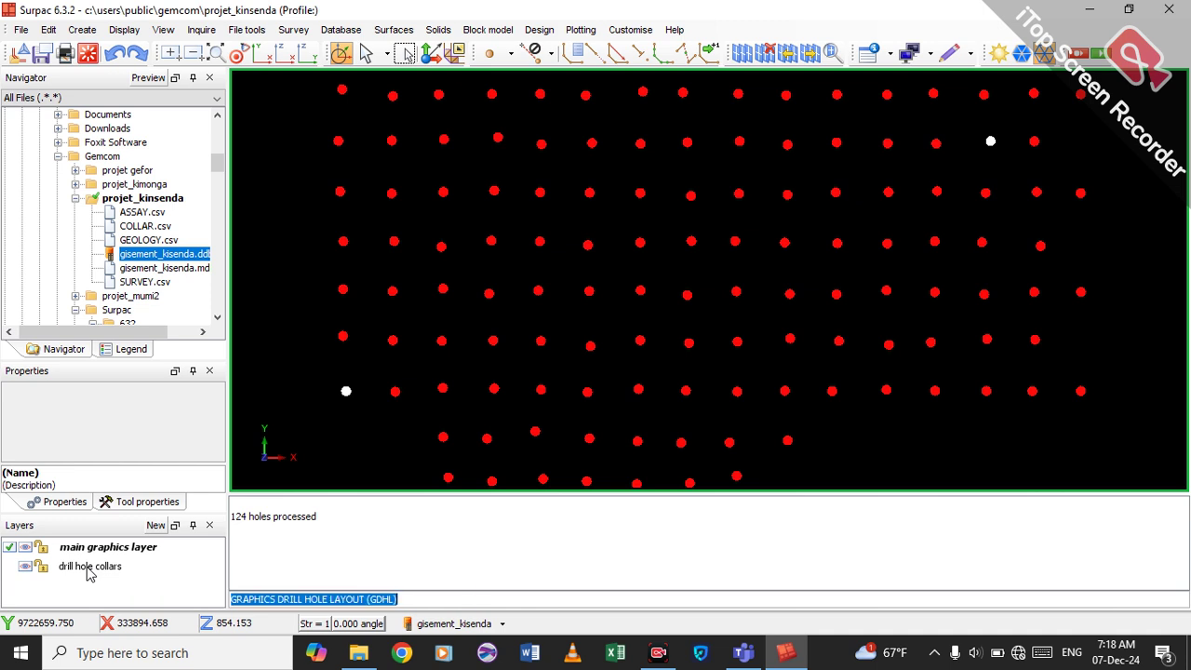
Make the drill hole collars layer active and report its extents
{"action": "left_click", "coordinate": [63, 569]}
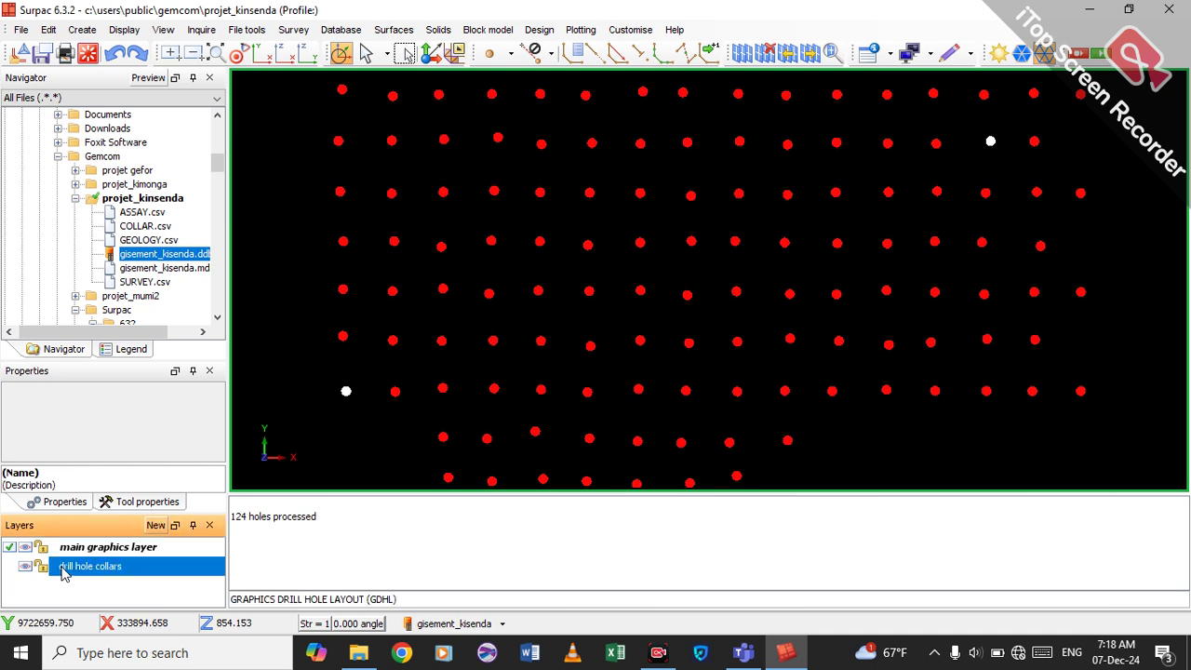
{"action": "double_click", "coordinate": [63, 569]}
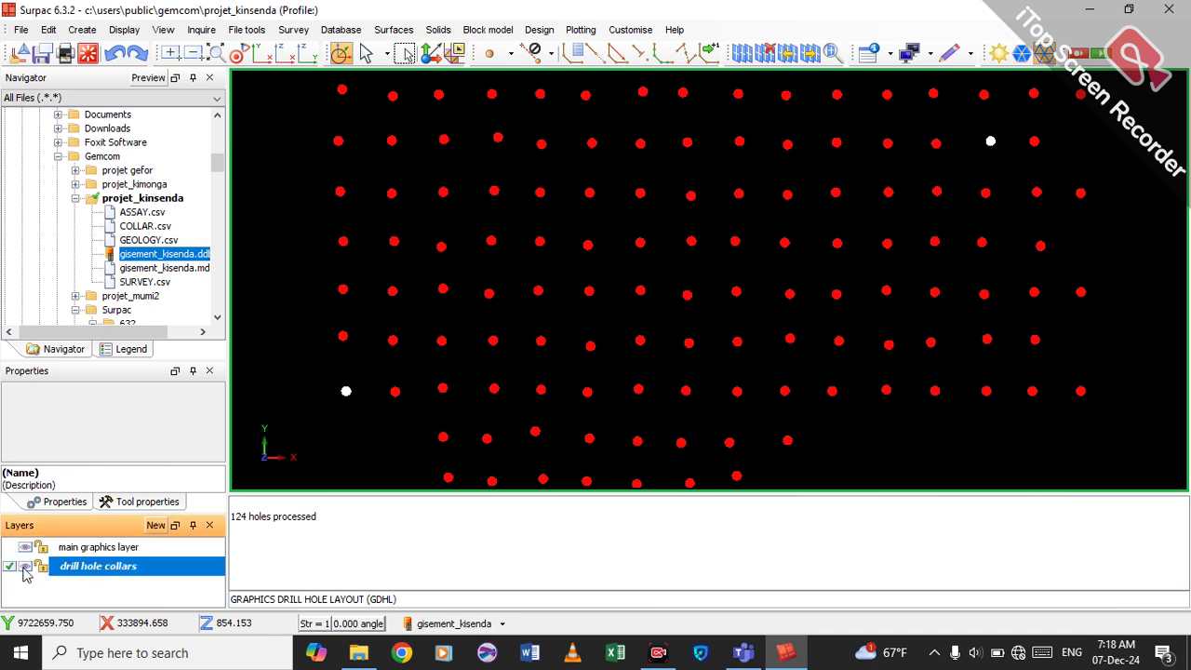
{"action": "left_click", "coordinate": [79, 602]}
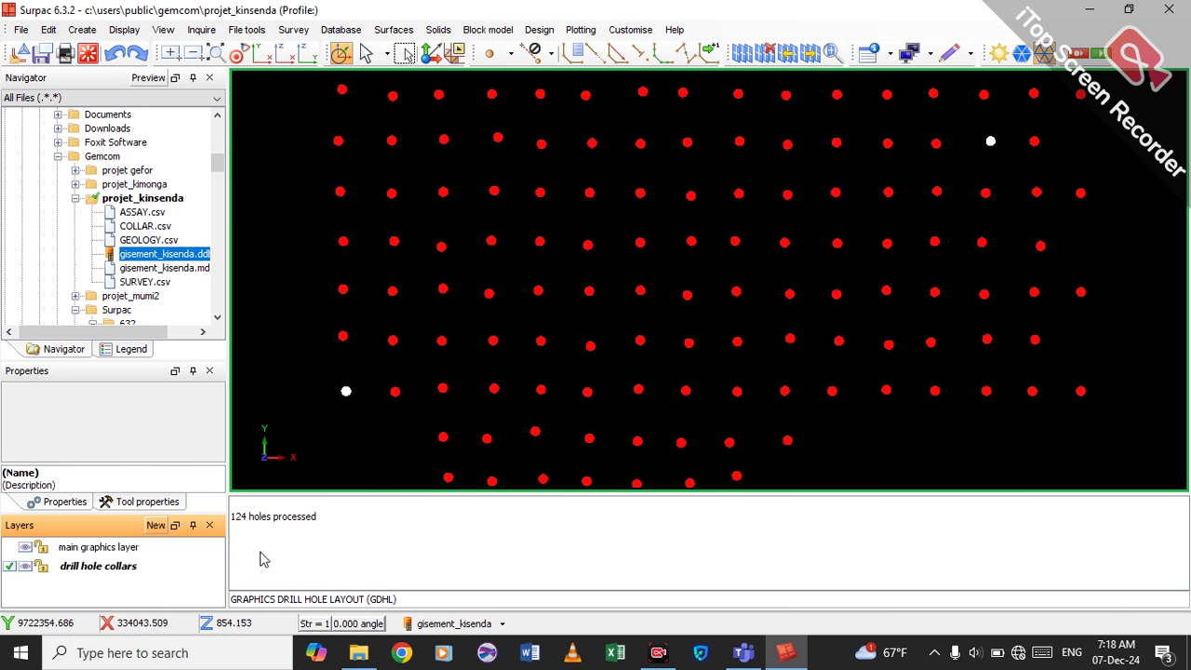
{"action": "left_click", "coordinate": [890, 53]}
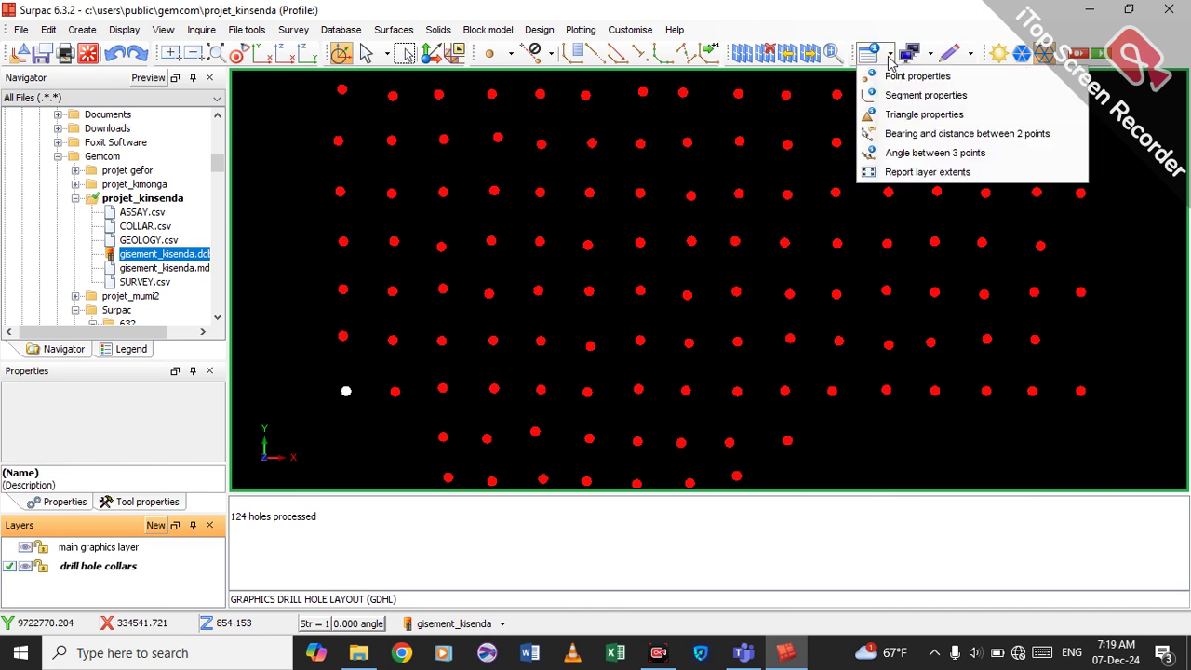
{"action": "left_click", "coordinate": [935, 173]}
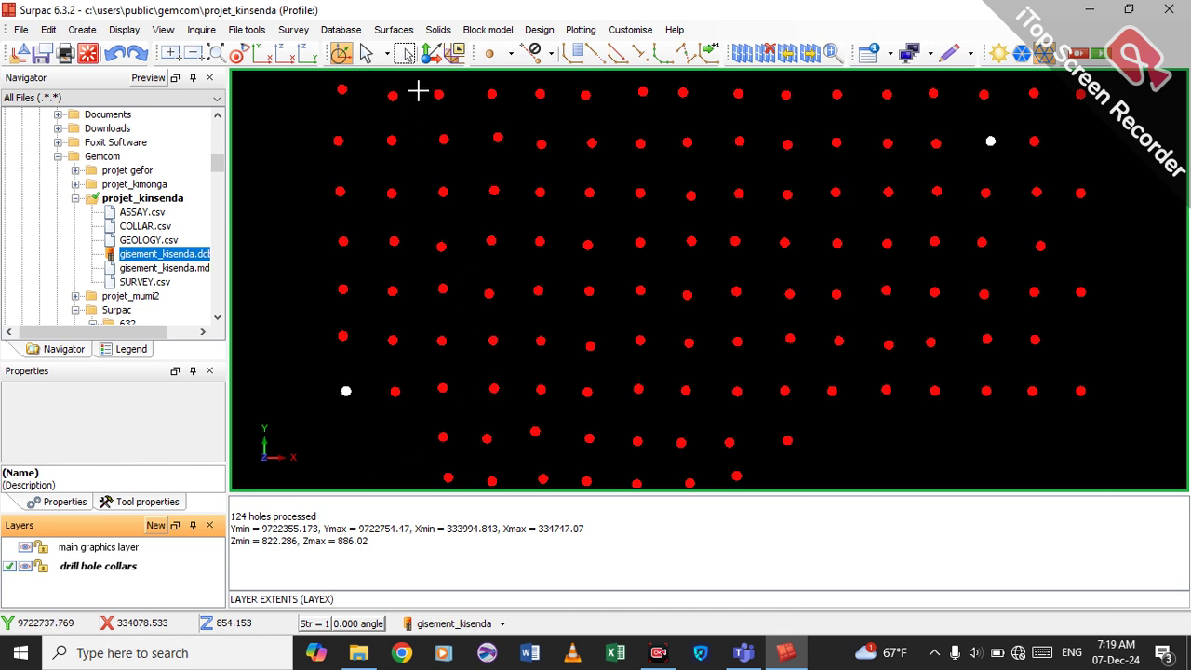
Start a new block model named block_model_geo without loading constraints and create its definition
{"action": "left_click", "coordinate": [486, 31]}
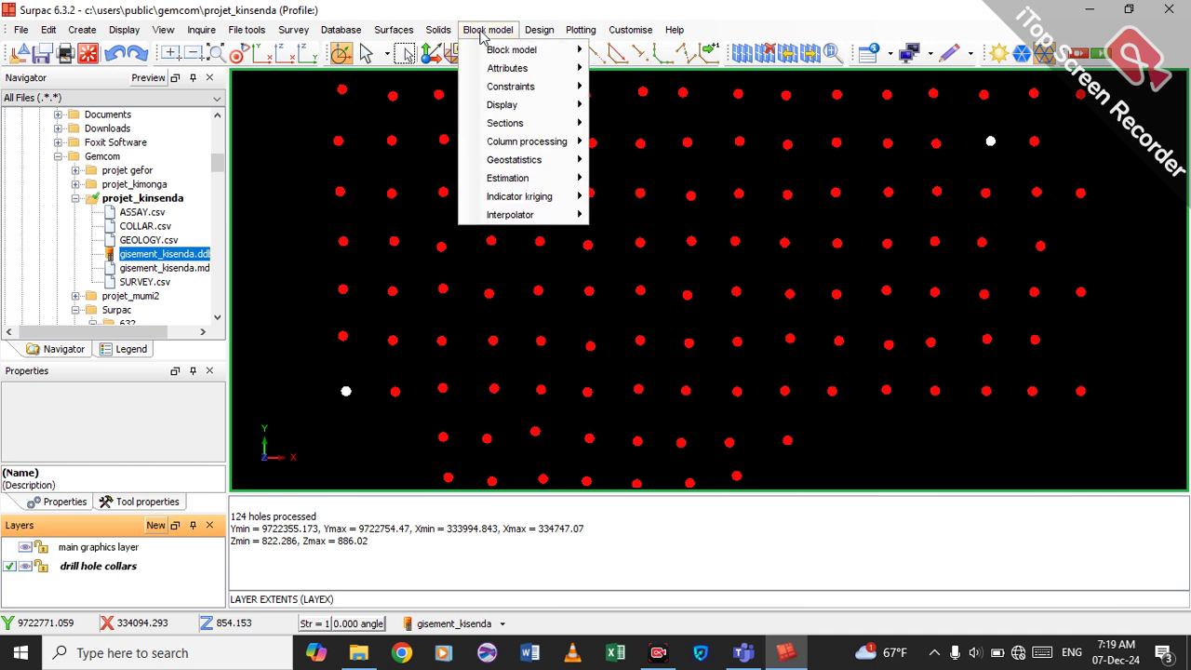
{"action": "mouse_move", "coordinate": [507, 53]}
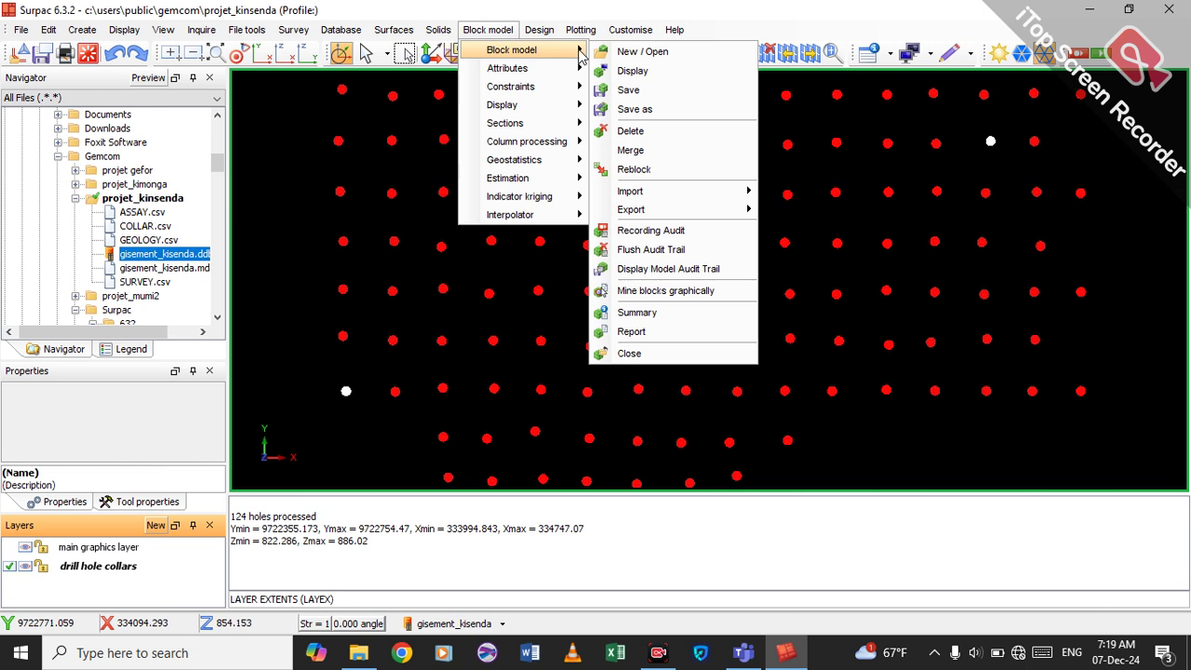
{"action": "left_click", "coordinate": [638, 54]}
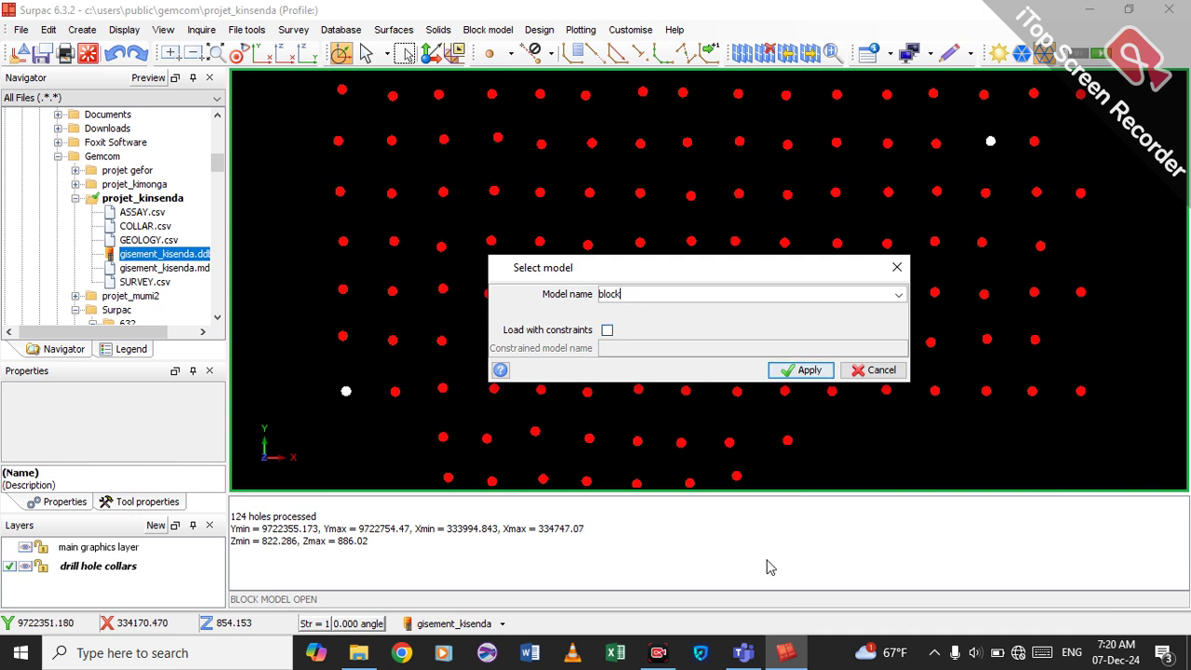
{"action": "left_click", "coordinate": [1072, 652]}
{"action": "left_click", "coordinate": [1034, 449]}
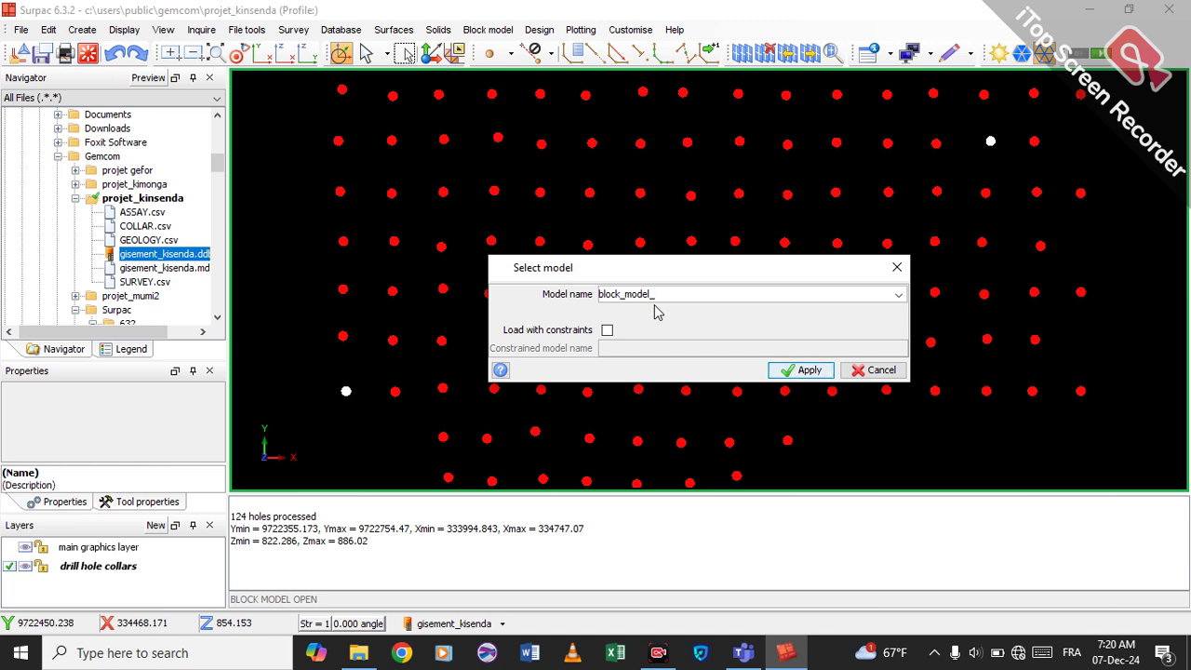
{"action": "type", "text": "geo"}
{"action": "left_click", "coordinate": [808, 370]}
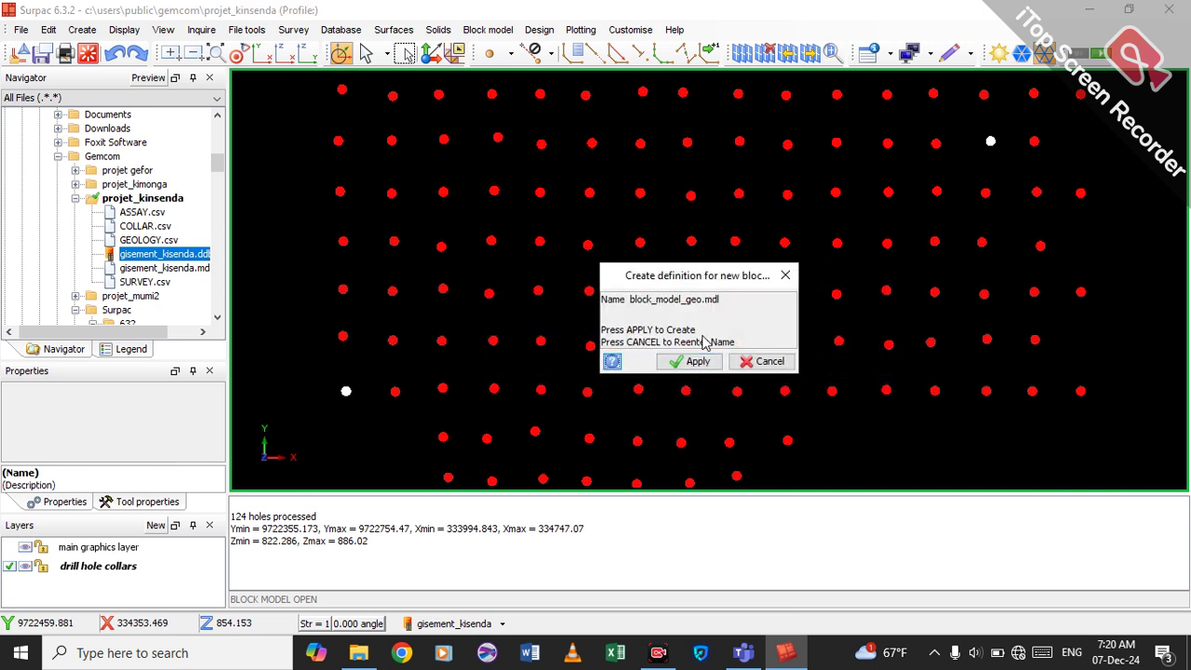
{"action": "left_click", "coordinate": [699, 363]}
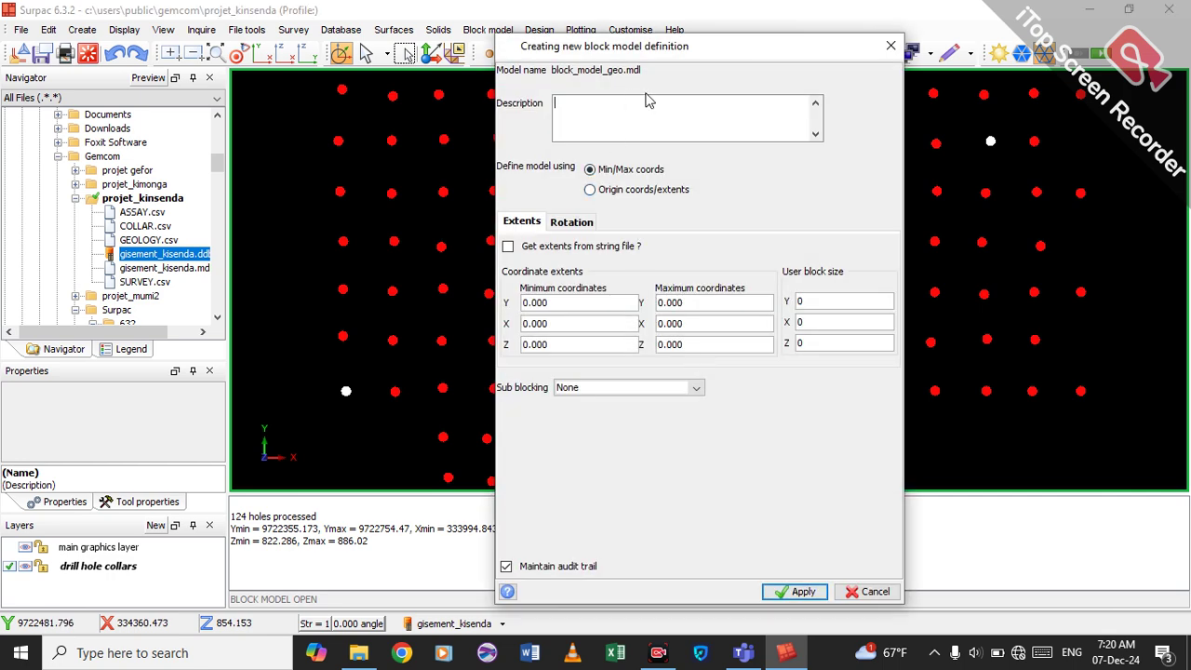
Set the new model's Y extents to a minimum of 9722355.173 and a maximum of 9722754.47
{"action": "left_click_drag", "start_coordinate": [685, 49], "coordinate": [785, 21]}
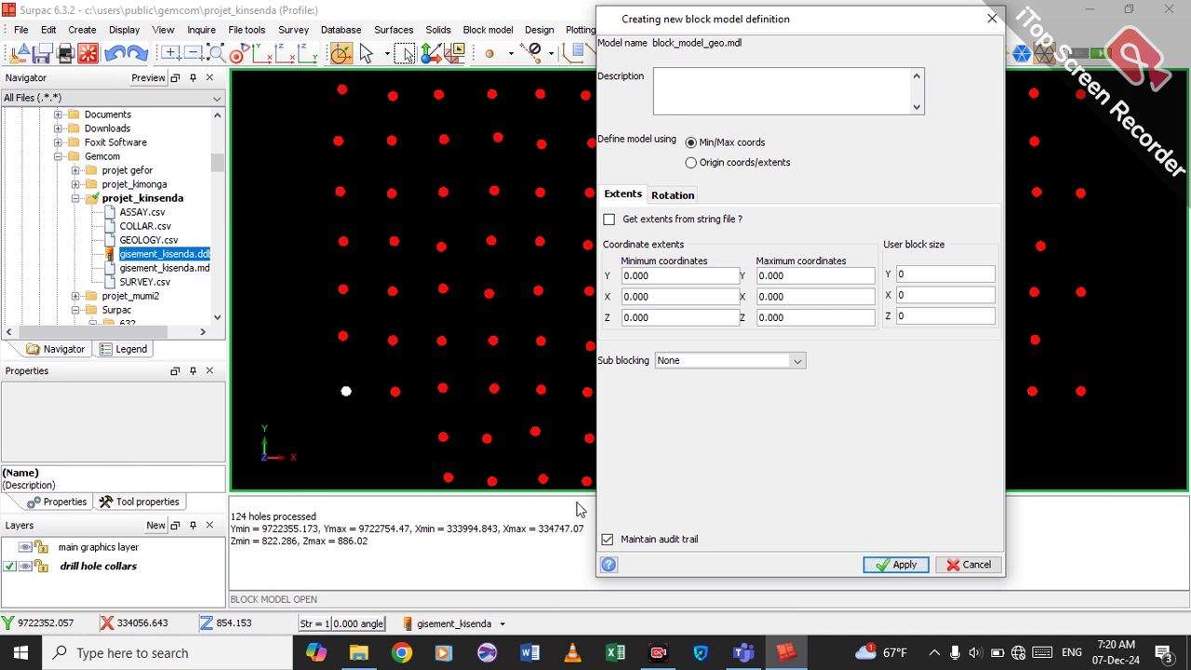
{"action": "left_click", "coordinate": [665, 275]}
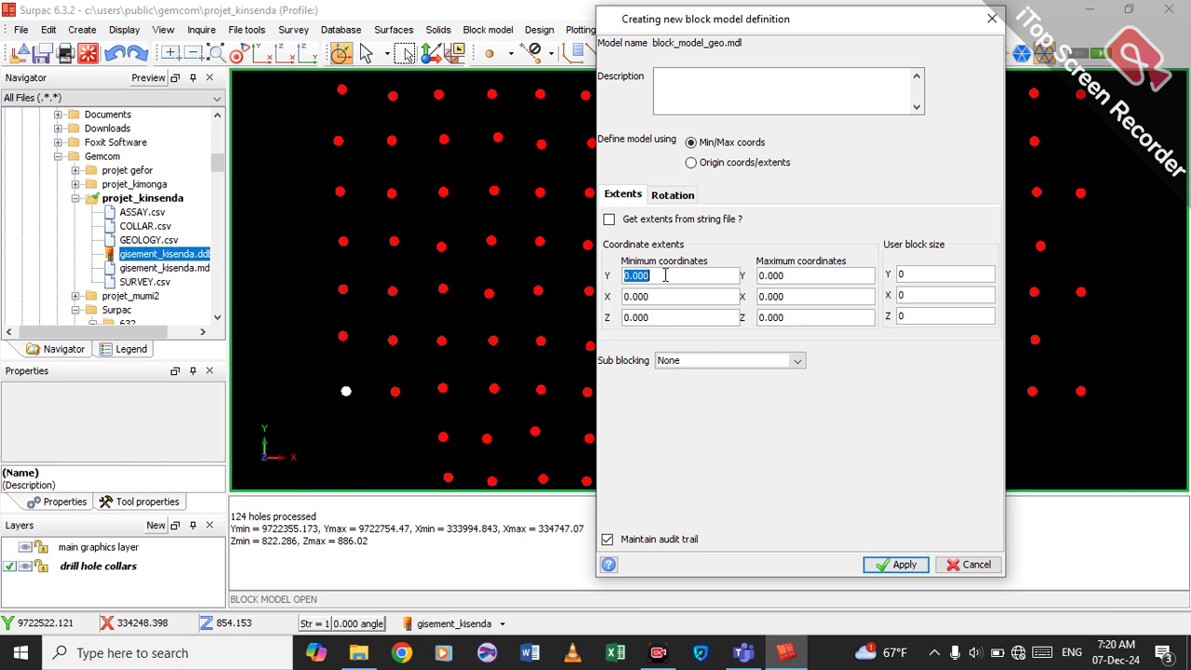
{"action": "key", "text": "BackSpace"}
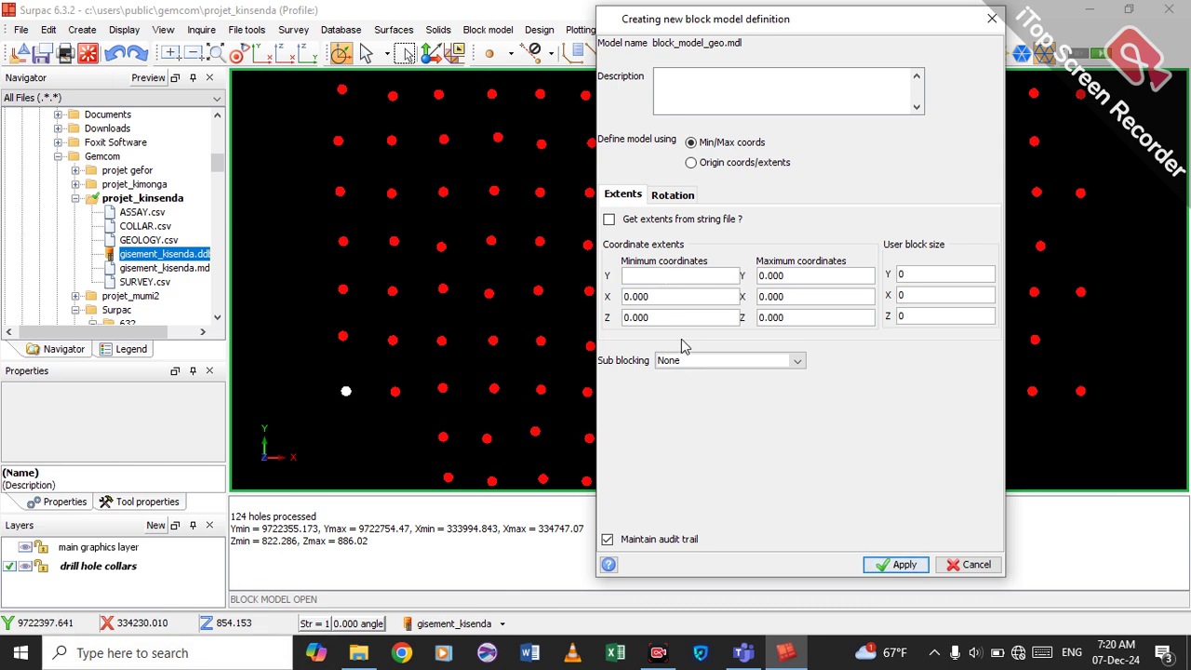
{"action": "type", "text": "9722355"}
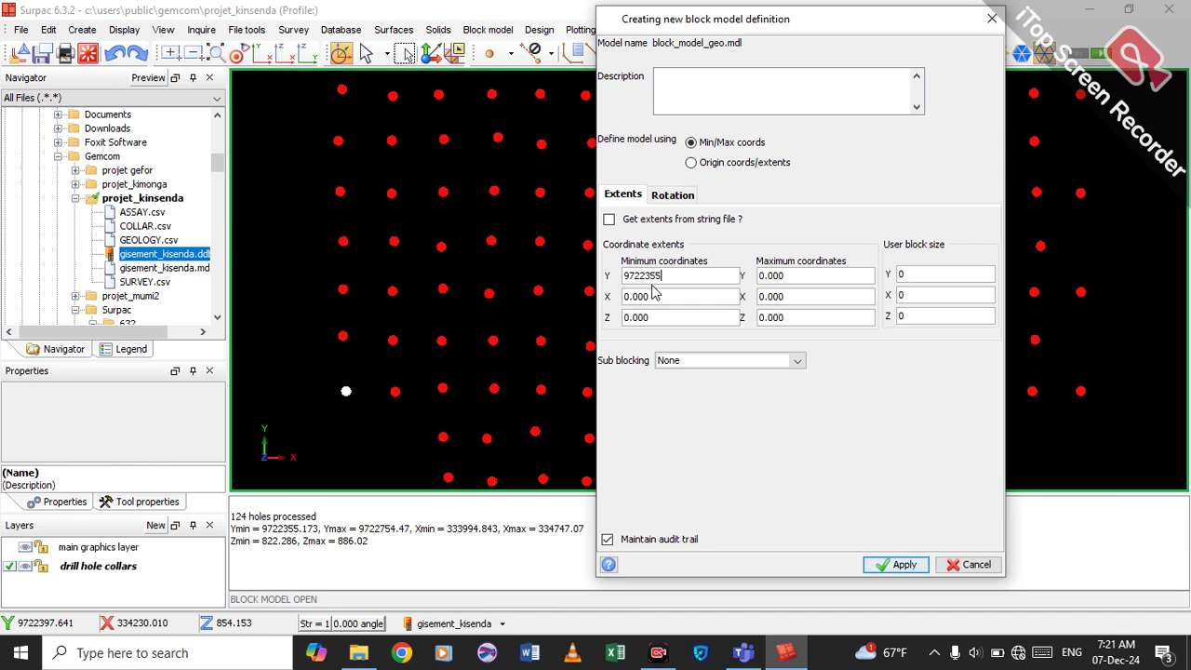
{"action": "type", "text": ".173"}
{"action": "left_click", "coordinate": [795, 276]}
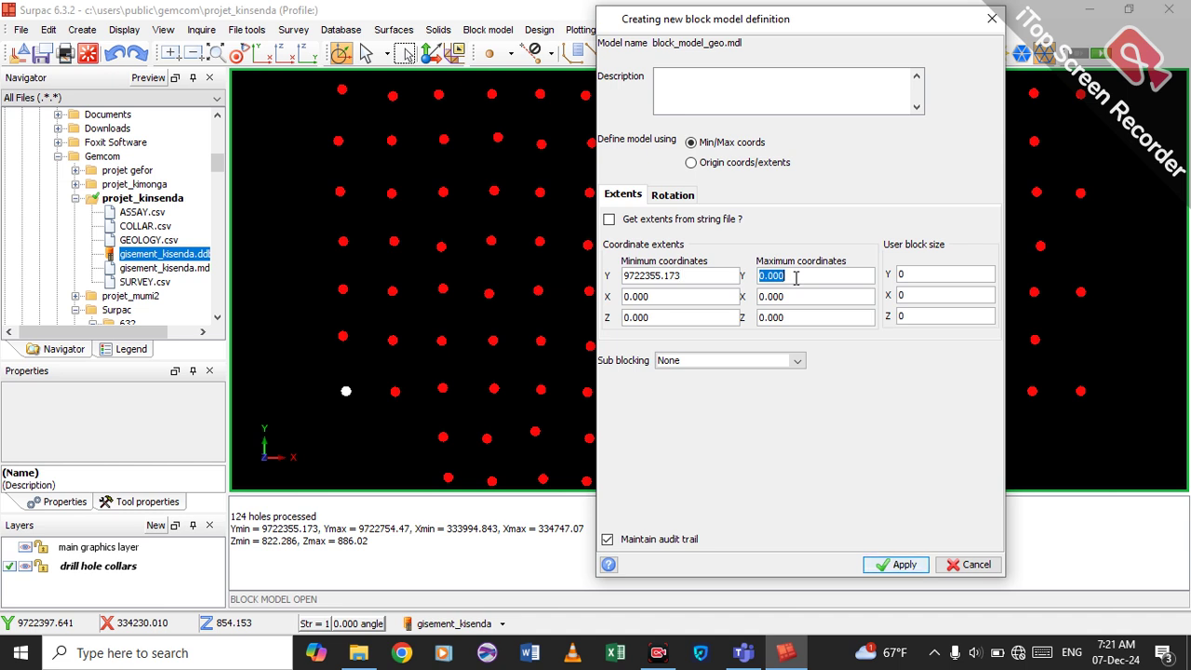
{"action": "type", "text": "9722754.47"}
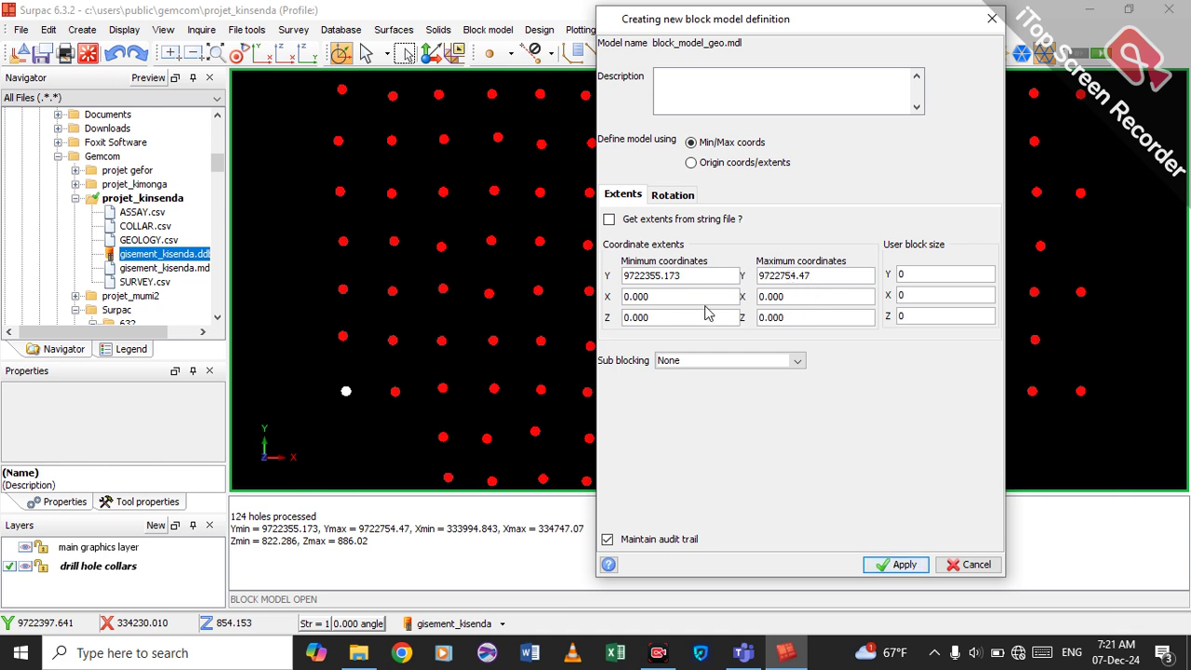
Set the model's X extents to a minimum of 333994.843 and a maximum of 334747.07
{"action": "left_click", "coordinate": [670, 295]}
{"action": "type", "text": "333994.843"}
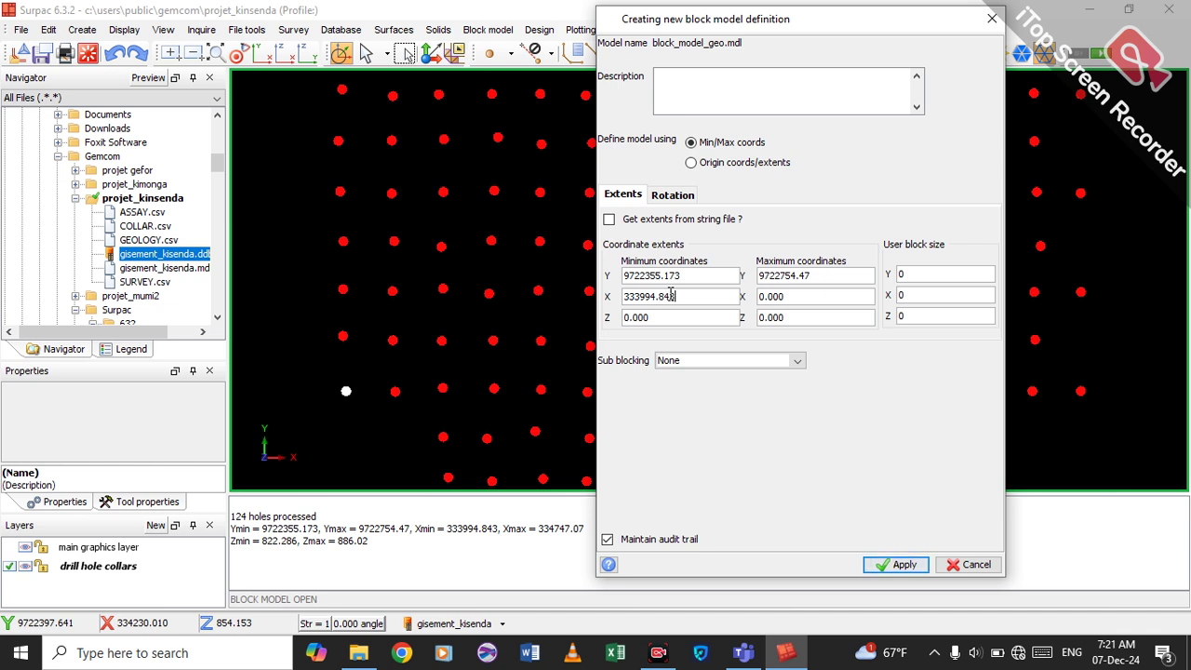
{"action": "left_click", "coordinate": [786, 296]}
{"action": "type", "text": "334747"}
{"action": "type", "text": ".07"}
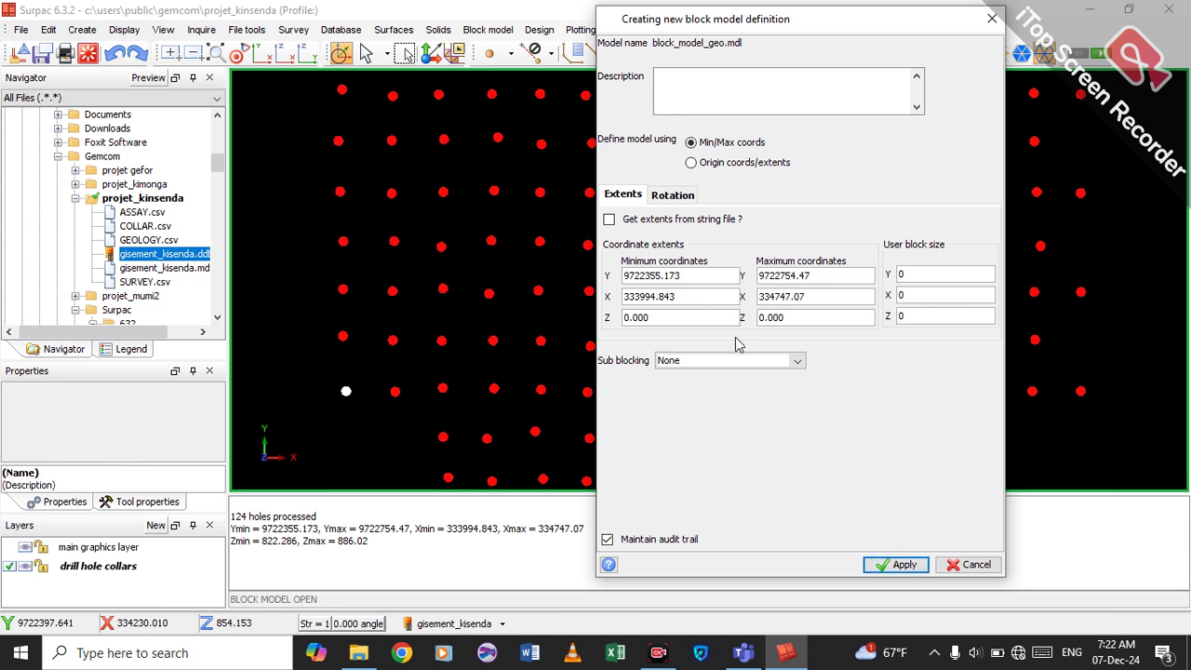
Set the model's Z extents to a minimum of 822.286 and a maximum of 886.02
{"action": "left_click", "coordinate": [691, 317]}
{"action": "type", "text": "822.286"}
{"action": "left_click", "coordinate": [788, 319]}
{"action": "type", "text": "88"}
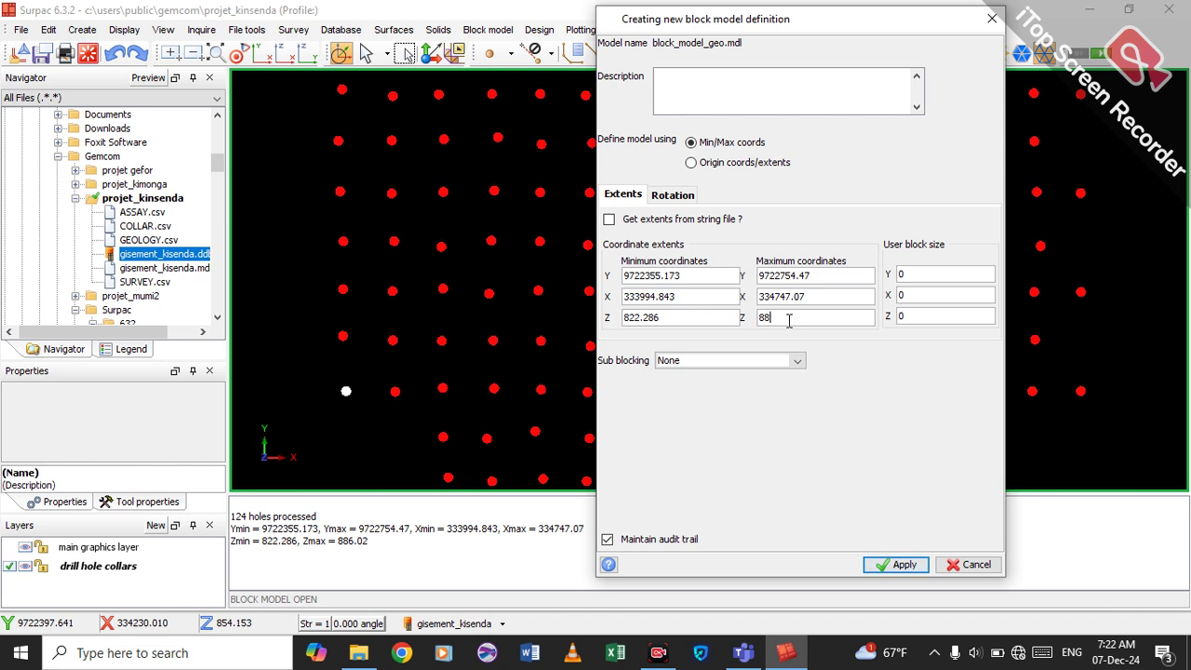
{"action": "type", "text": "6.02"}
Set the user block size to 10 in both Y and X
{"action": "double_click", "coordinate": [918, 275]}
{"action": "key", "text": "BackSpace"}
{"action": "type", "text": "10"}
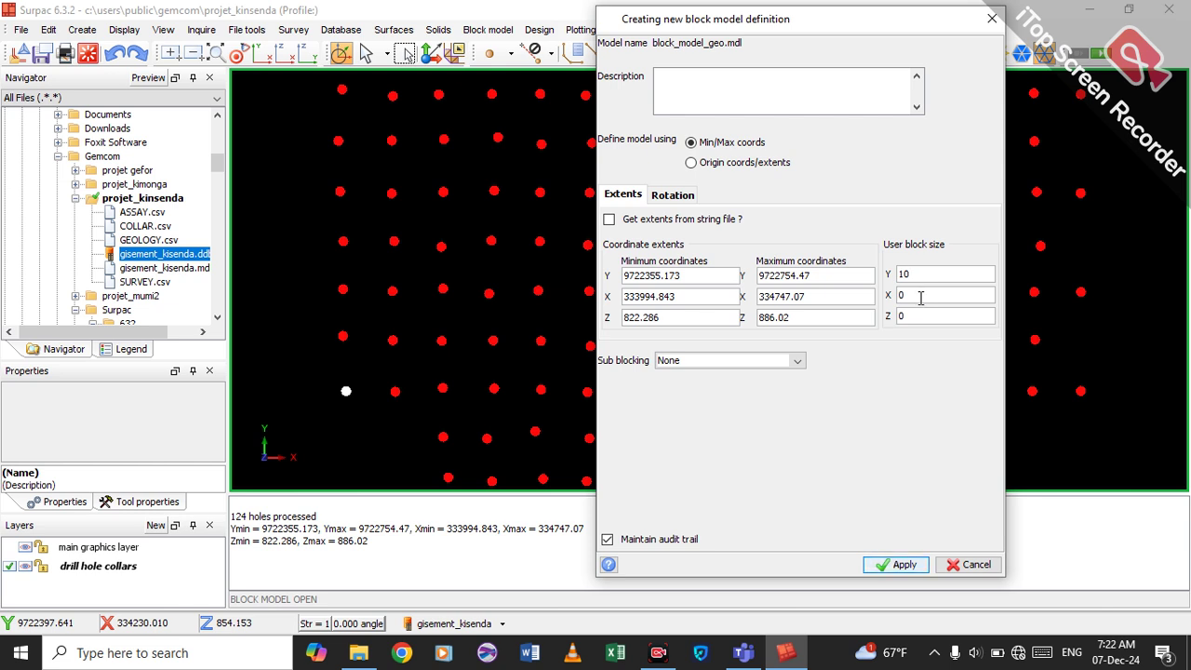
{"action": "double_click", "coordinate": [919, 296]}
{"action": "key", "text": "BackSpace"}
{"action": "type", "text": "10"}
Set the user block size to 5 in Y, 5 in X and 2 in Z
{"action": "double_click", "coordinate": [949, 272]}
{"action": "type", "text": "5"}
{"action": "double_click", "coordinate": [927, 296]}
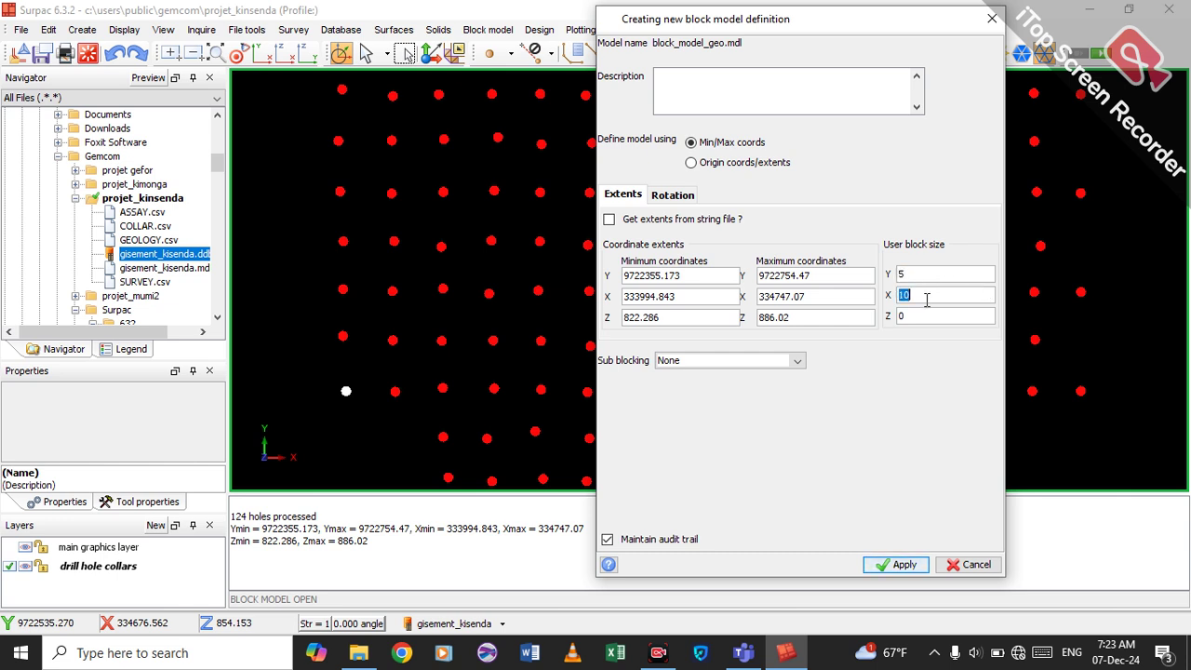
{"action": "type", "text": "5"}
{"action": "double_click", "coordinate": [921, 316]}
{"action": "type", "text": "2"}
Choose Standard sub blocking with the 5,5,2 minimum block size and create the block model with the proposed extents
{"action": "left_click", "coordinate": [796, 364]}
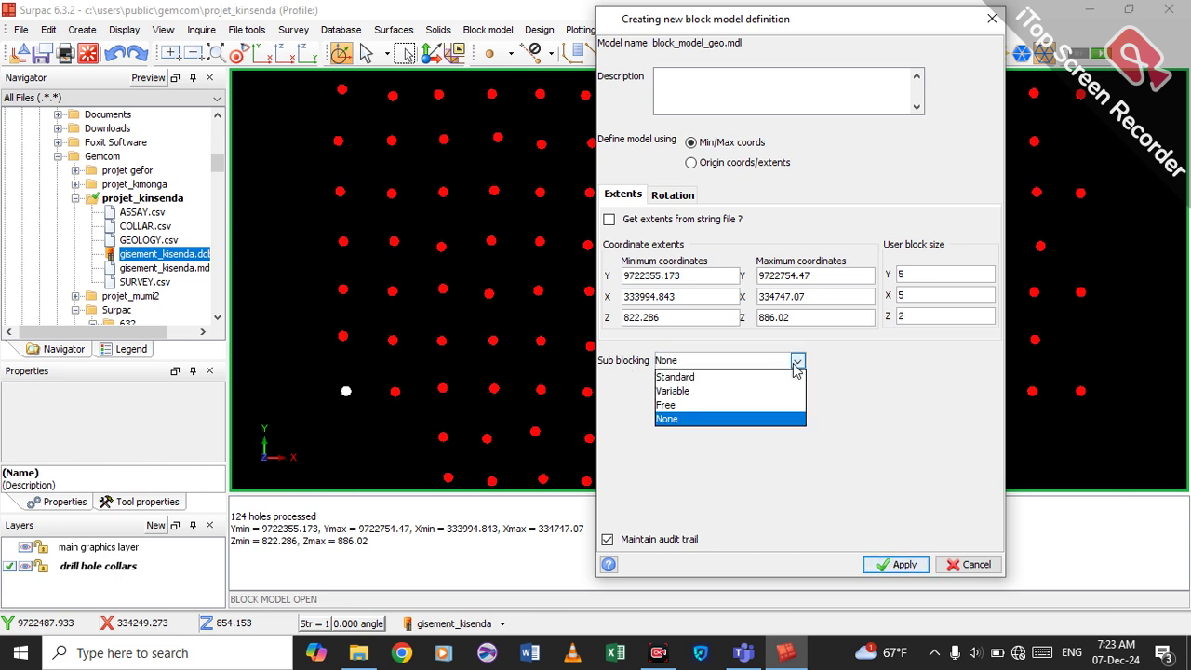
{"action": "left_click", "coordinate": [735, 377]}
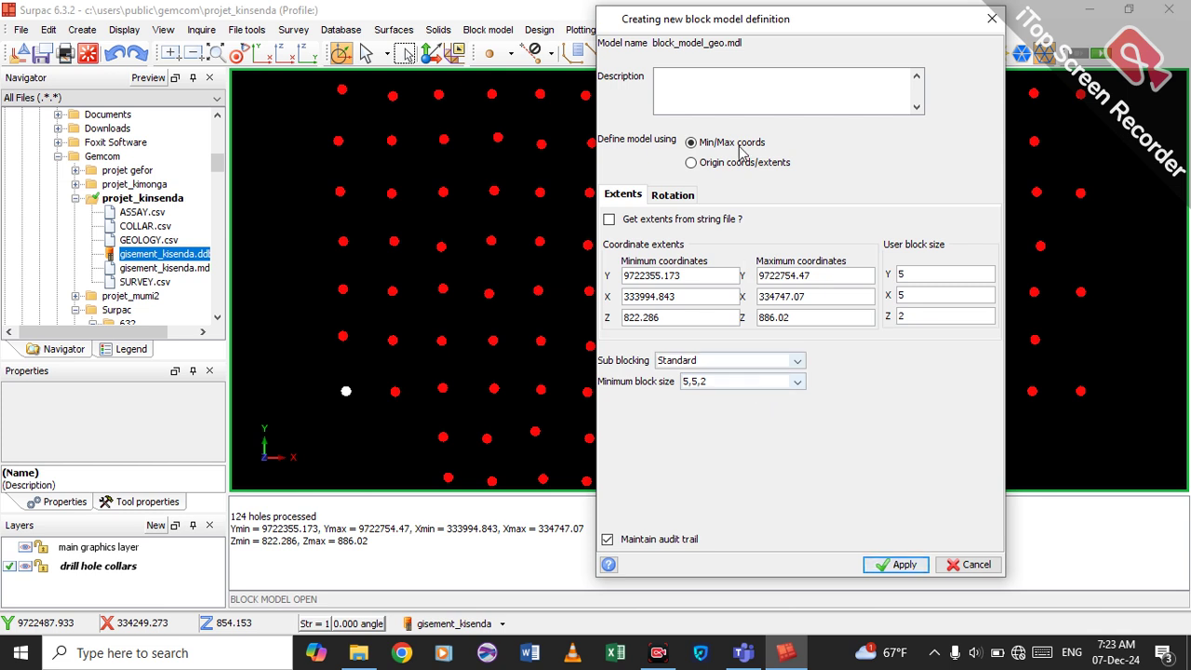
{"action": "left_click", "coordinate": [898, 564]}
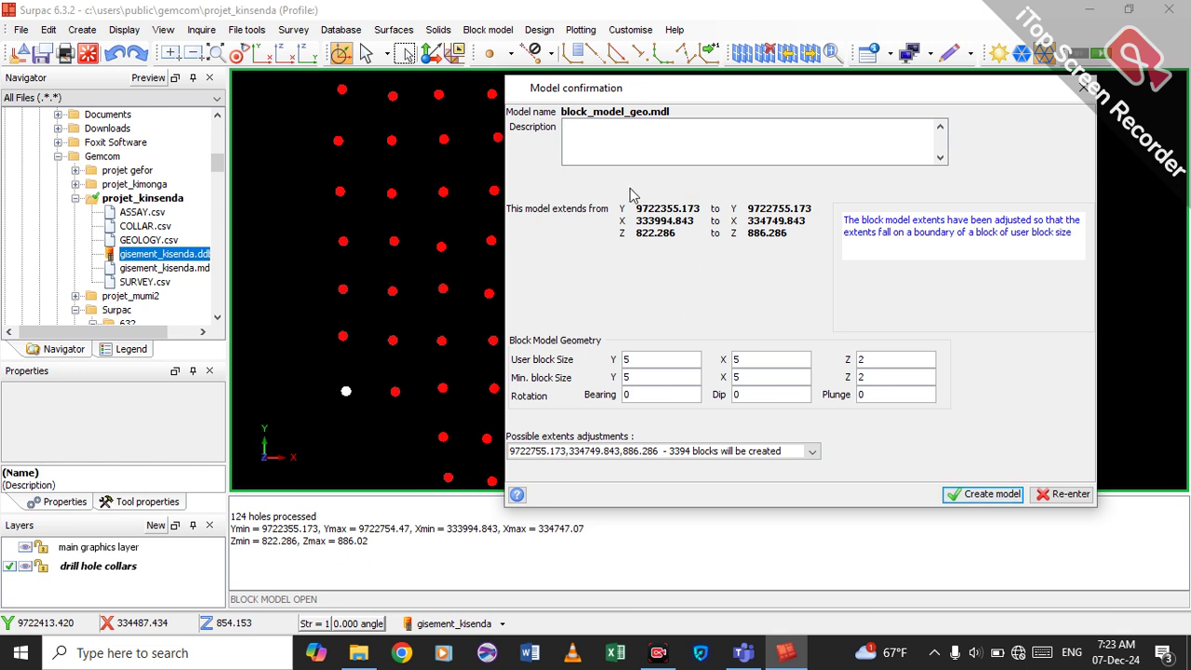
{"action": "left_click", "coordinate": [673, 360]}
{"action": "left_click", "coordinate": [665, 377]}
{"action": "left_click", "coordinate": [971, 495]}
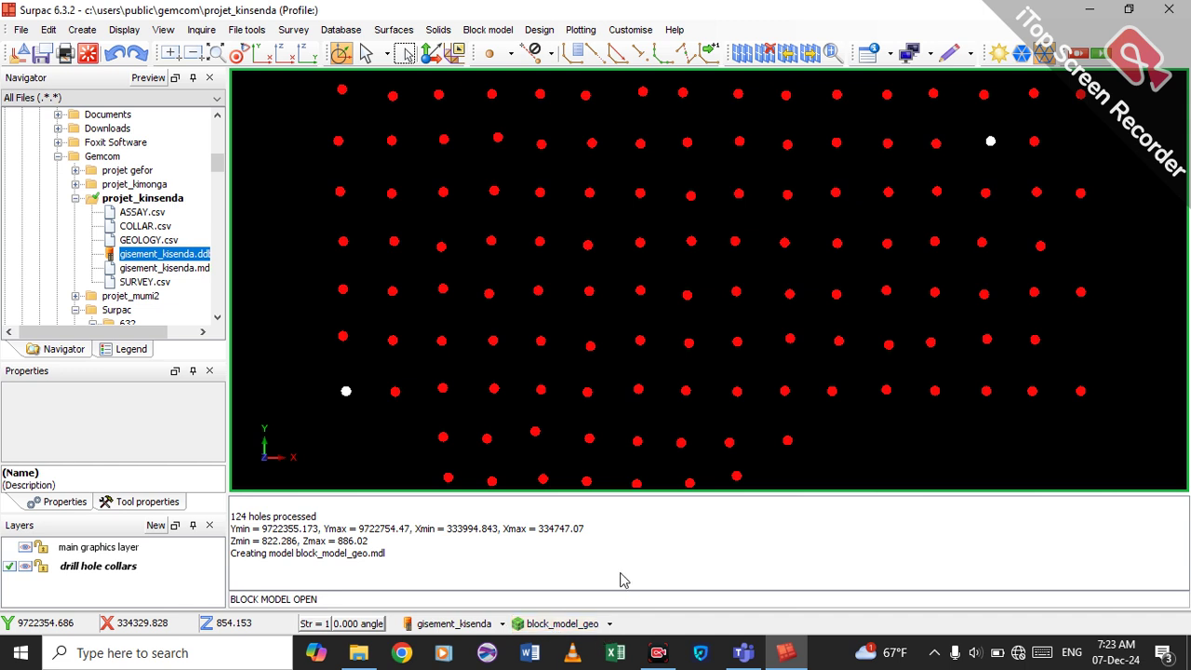
Save the block model and load block_model_geo.mdl from the projet_kinsenda folder into the graphics view
{"action": "left_click", "coordinate": [610, 624]}
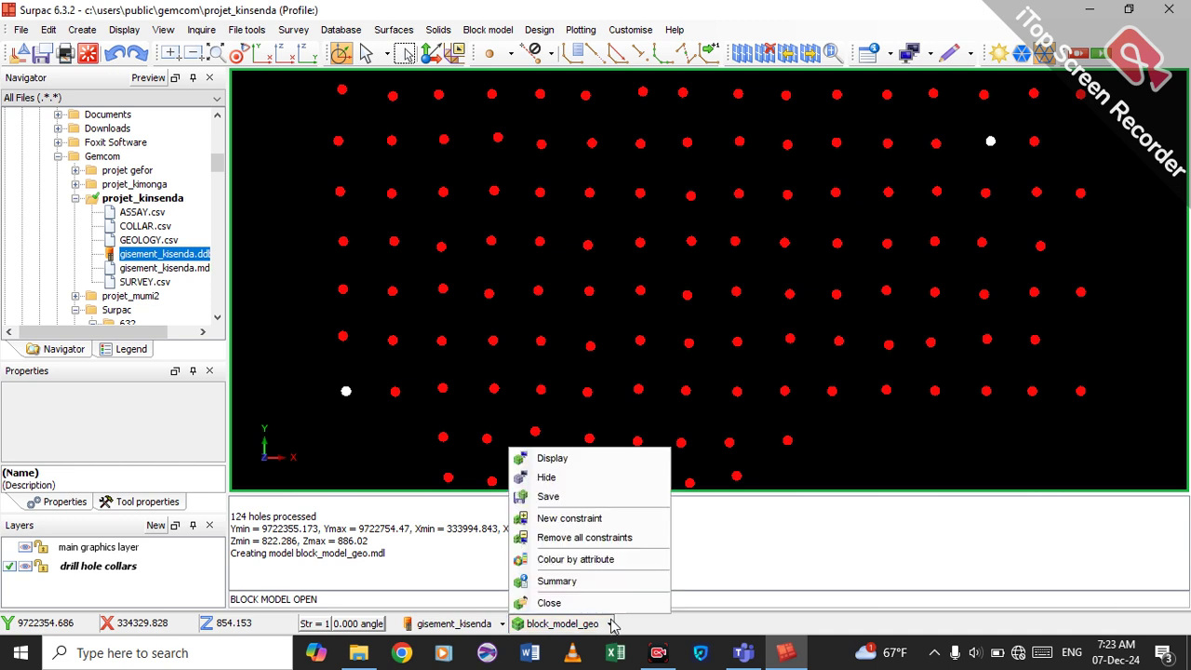
{"action": "left_click", "coordinate": [558, 497]}
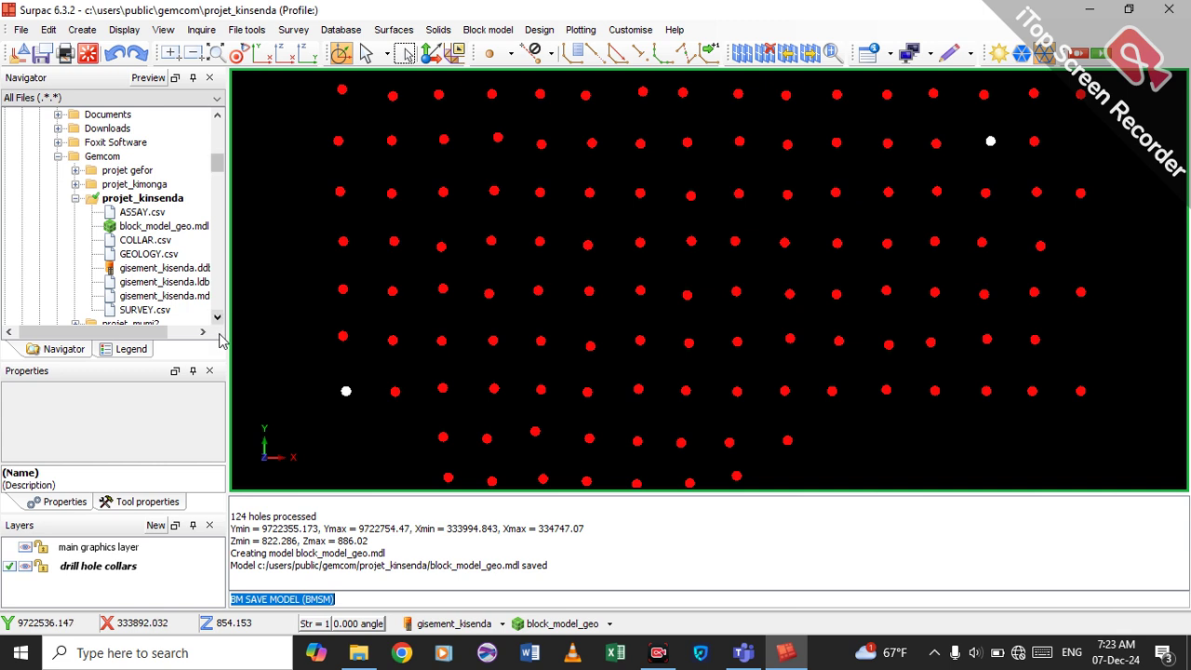
{"action": "left_click_drag", "start_coordinate": [127, 332], "coordinate": [158, 337]}
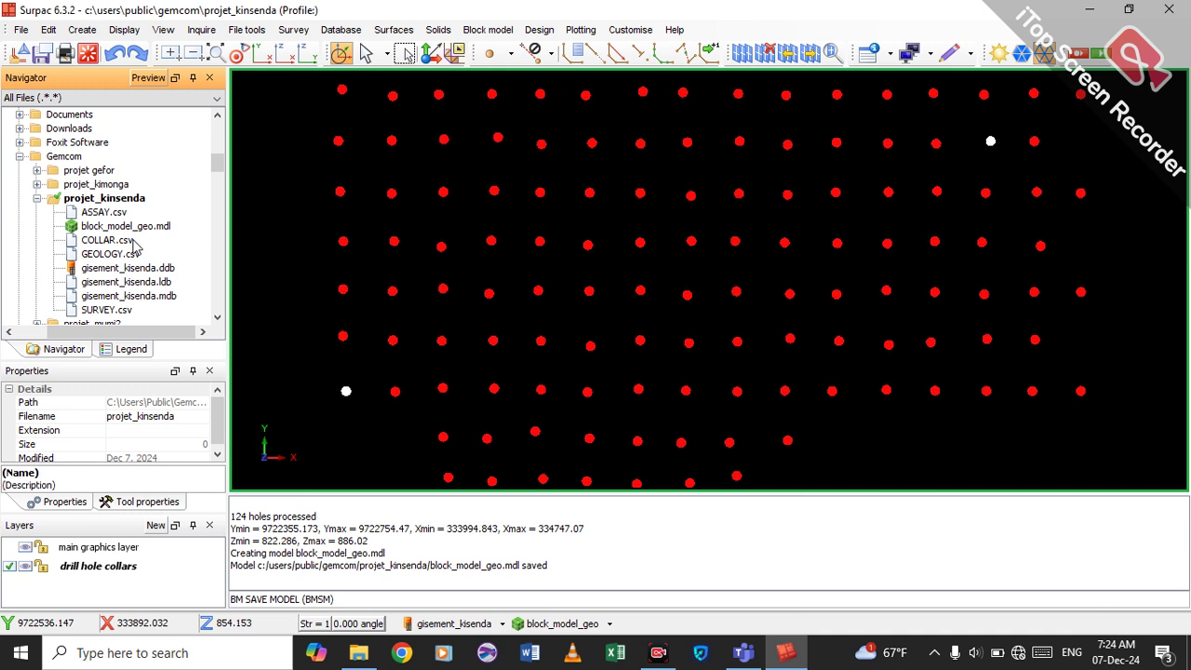
{"action": "left_click", "coordinate": [112, 231]}
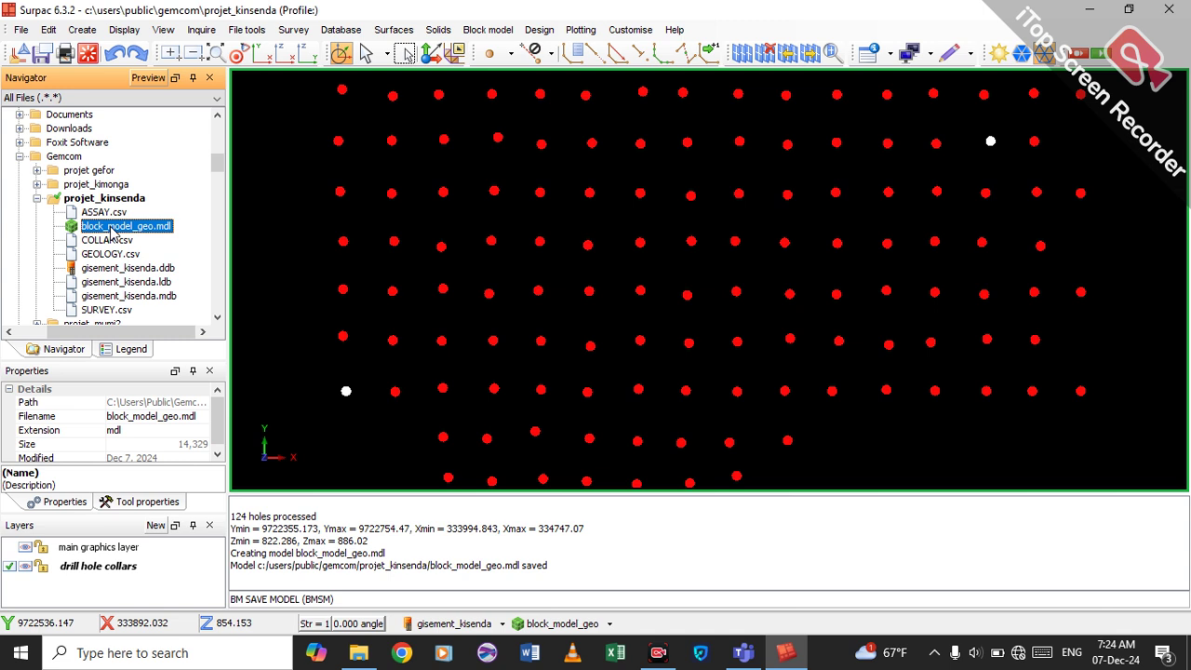
{"action": "left_click_drag", "start_coordinate": [111, 232], "coordinate": [549, 259]}
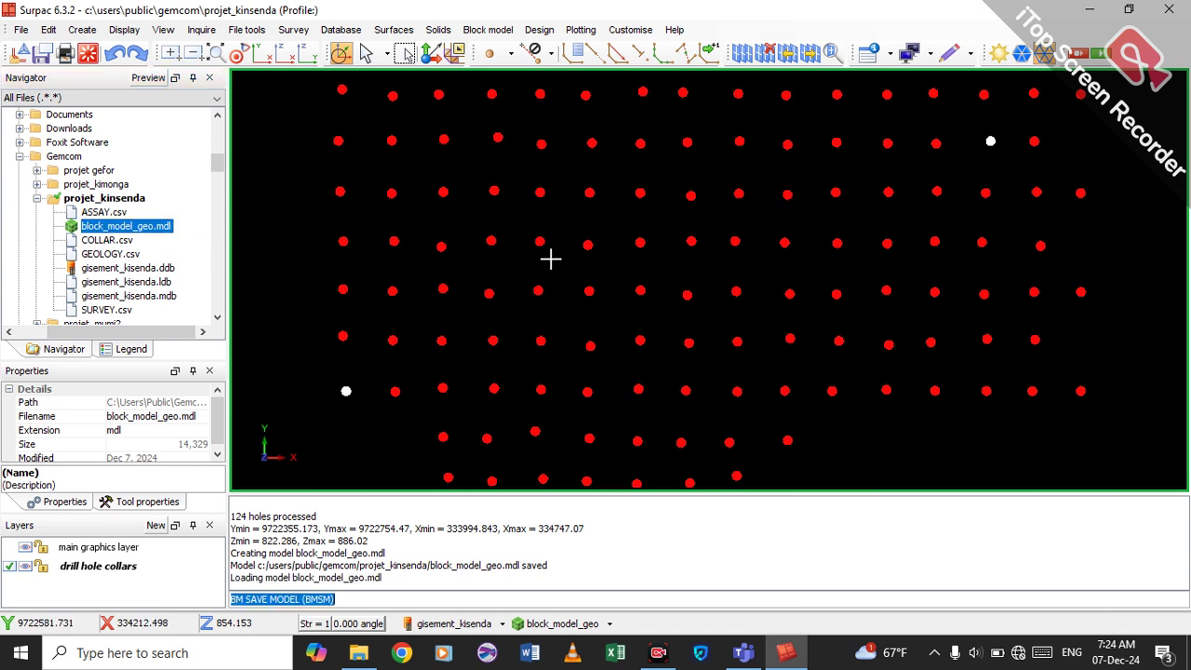
Display the block model in the Blocks style with Rescale enabled and internal blocks excluded
{"action": "left_click", "coordinate": [611, 624]}
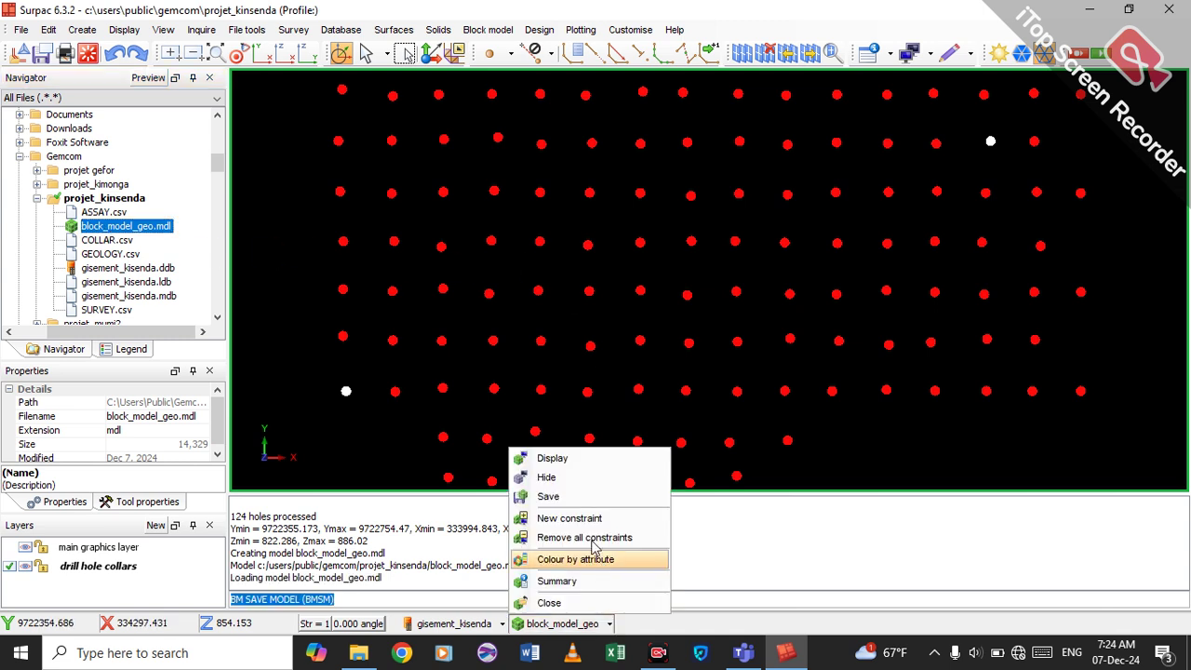
{"action": "left_click", "coordinate": [563, 465]}
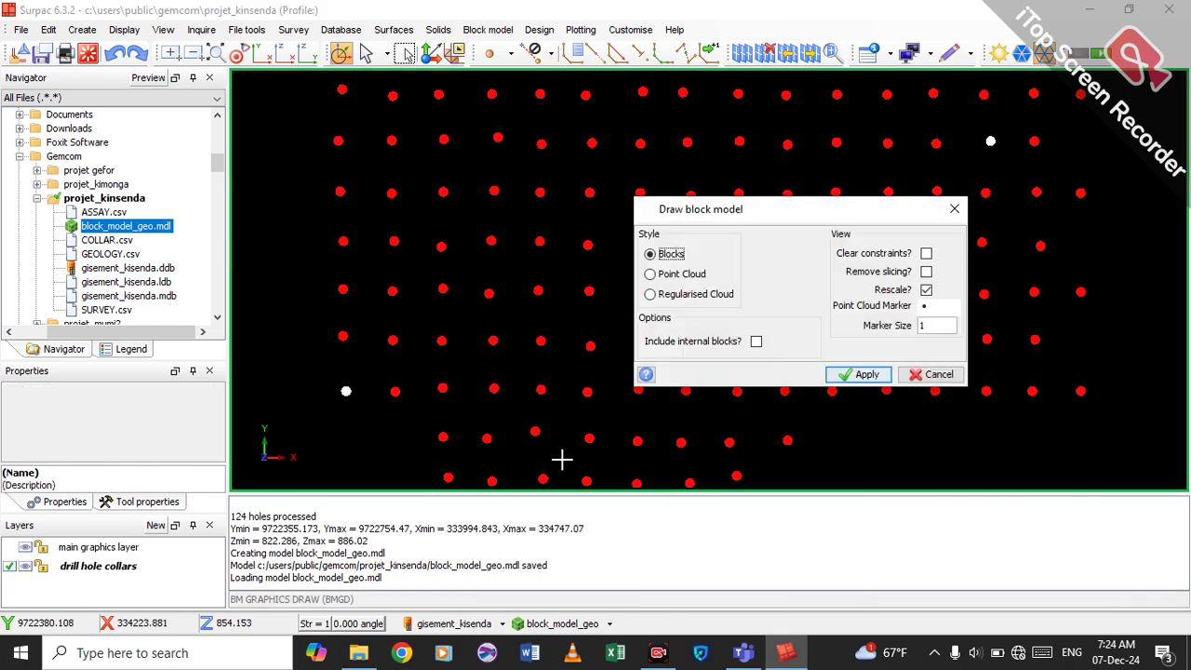
{"action": "left_click", "coordinate": [866, 377]}
{"action": "left_click_drag", "start_coordinate": [846, 441], "coordinate": [1051, 367]}
{"action": "left_click_drag", "start_coordinate": [491, 354], "coordinate": [502, 354]}
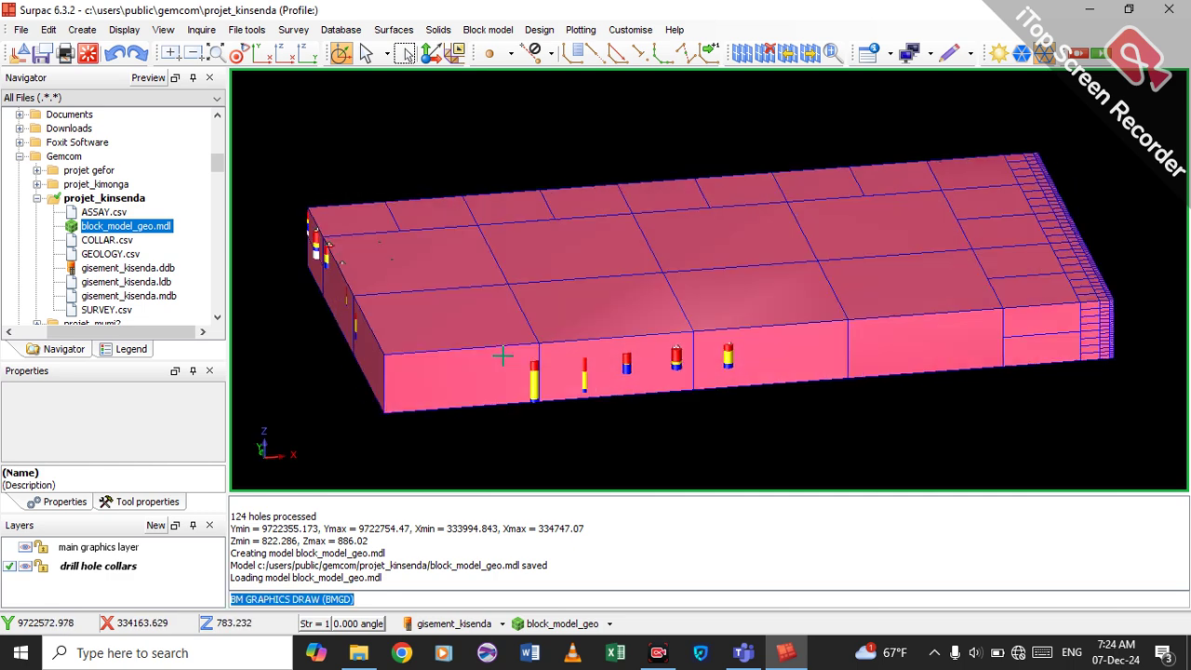